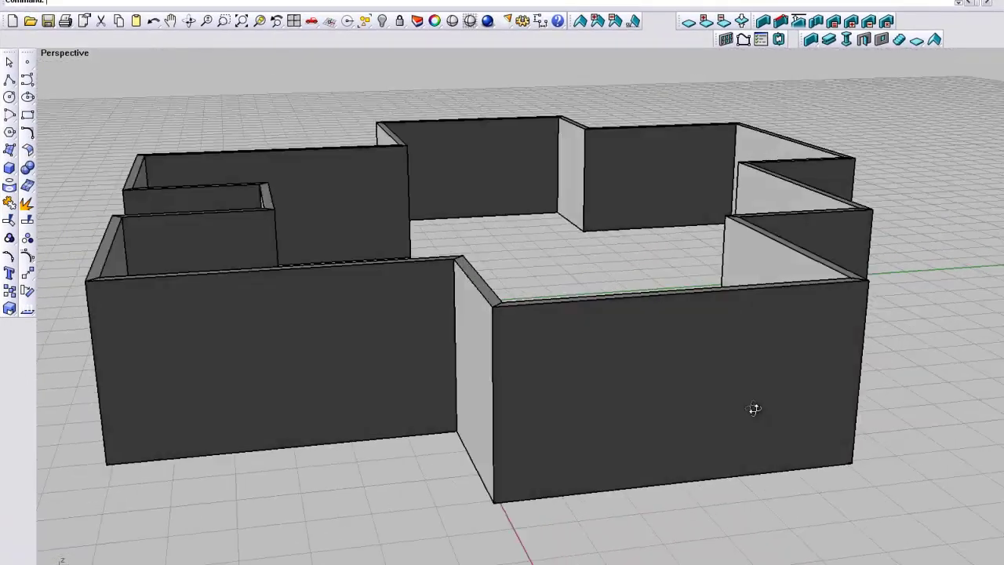
# Orbit the walls model and bring up the Window insertion panel listing the four styles.
pyautogui.moveTo(754, 409); pyautogui.dragTo(776, 409, button='right')
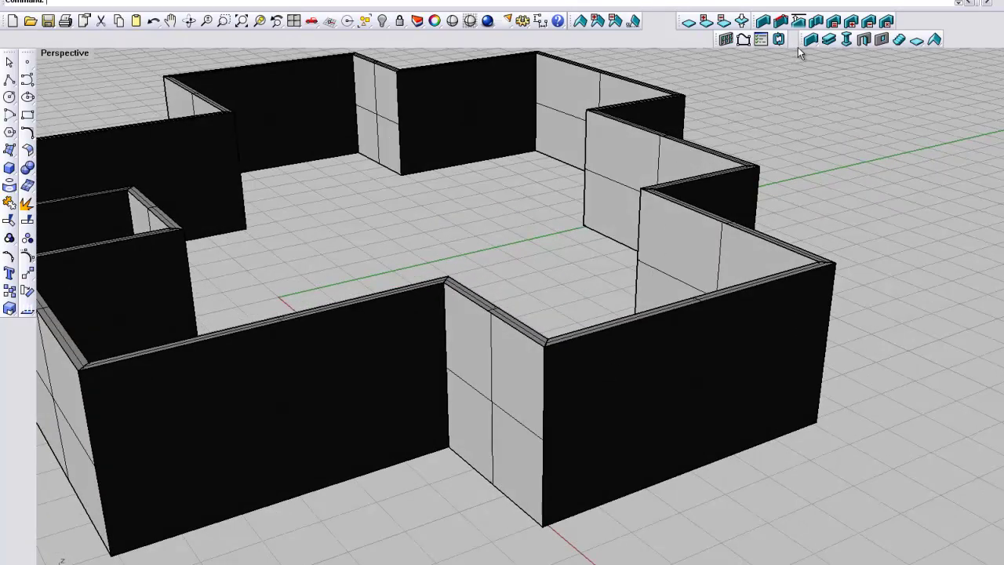
pyautogui.click(881, 39)
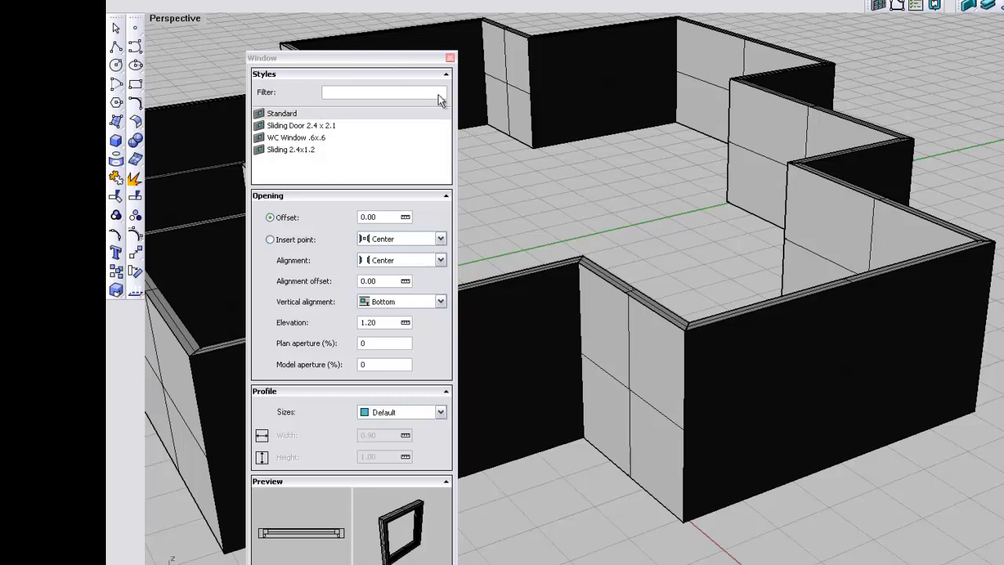
# Close the Window panel and open the Window Styles manager from the VisualARQ menu.
pyautogui.click(451, 58)
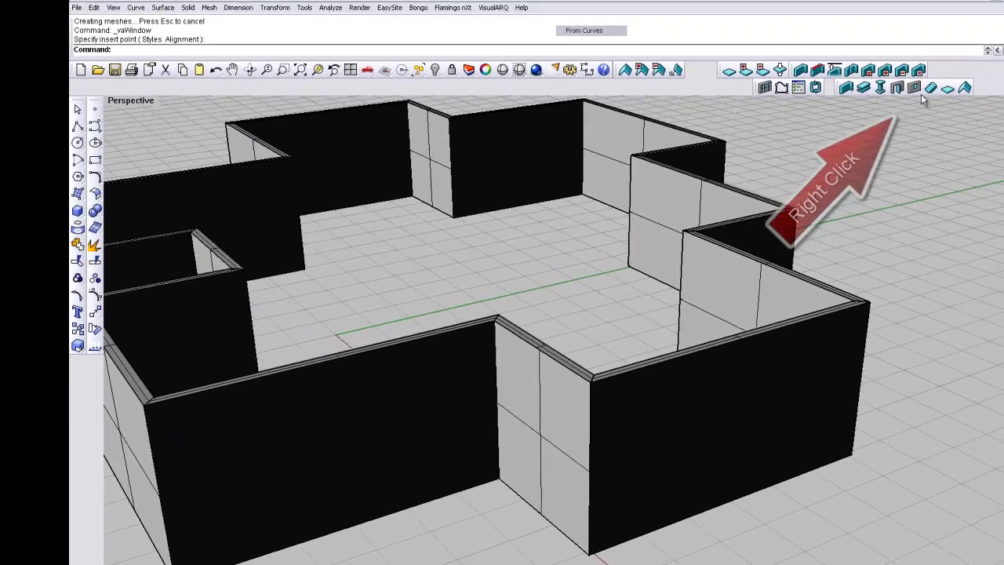
pyautogui.rightClick(897, 100)
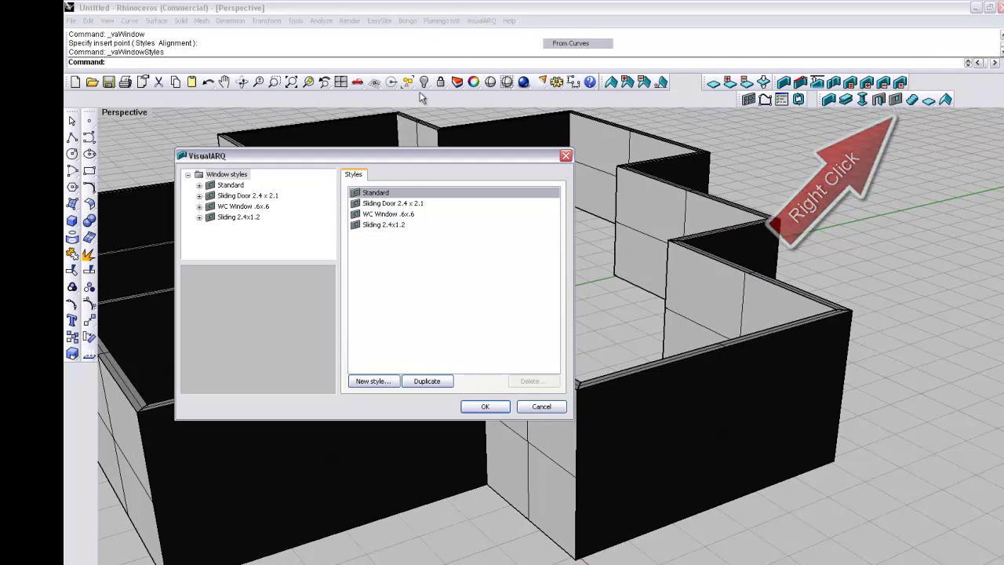
pyautogui.click(546, 414)
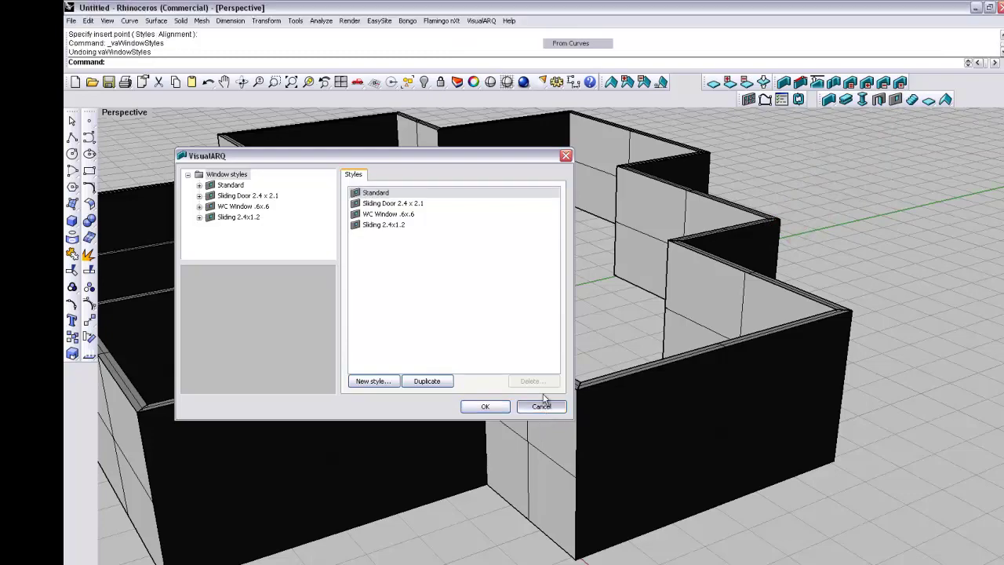
pyautogui.click(480, 20)
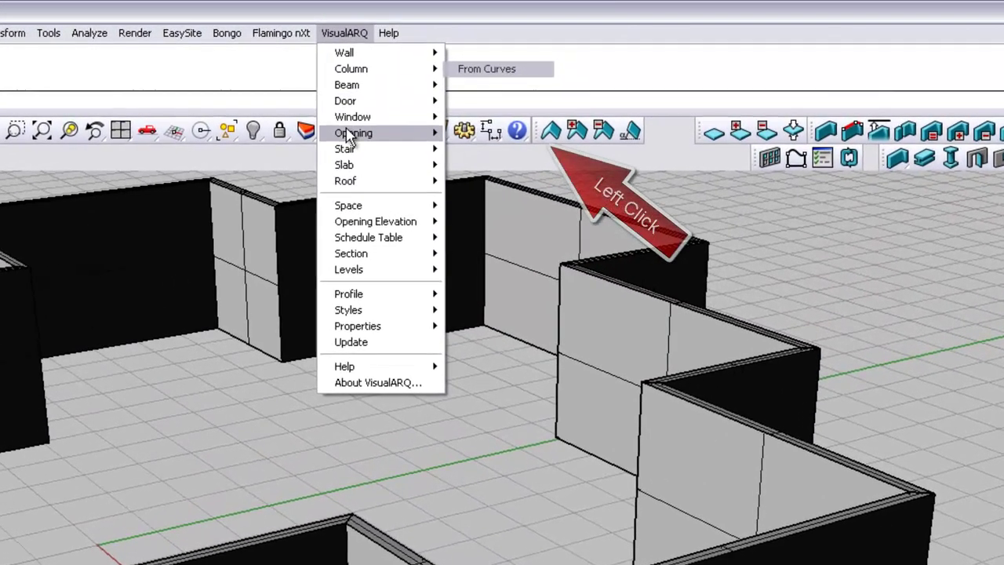
pyautogui.moveTo(382, 123)
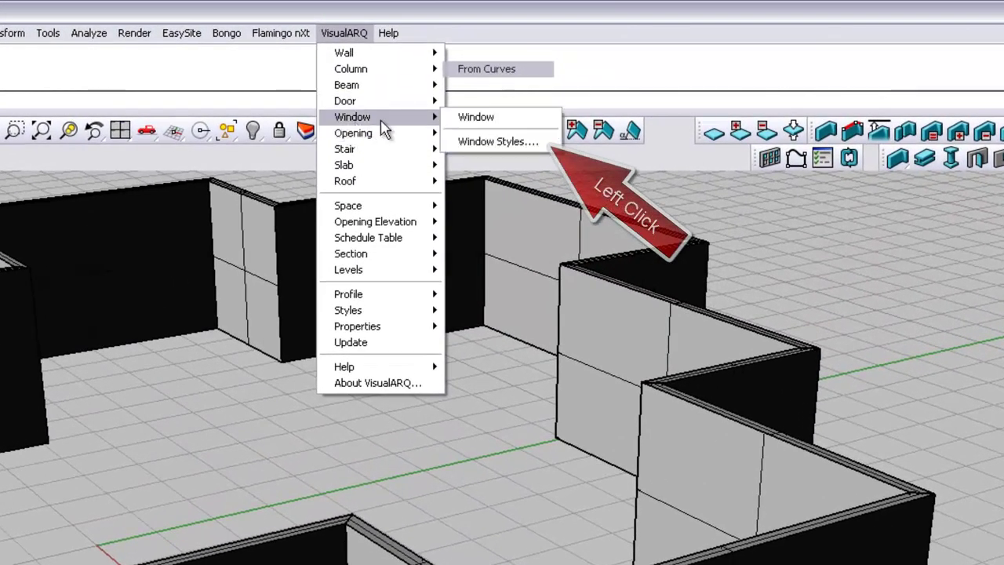
pyautogui.click(498, 141)
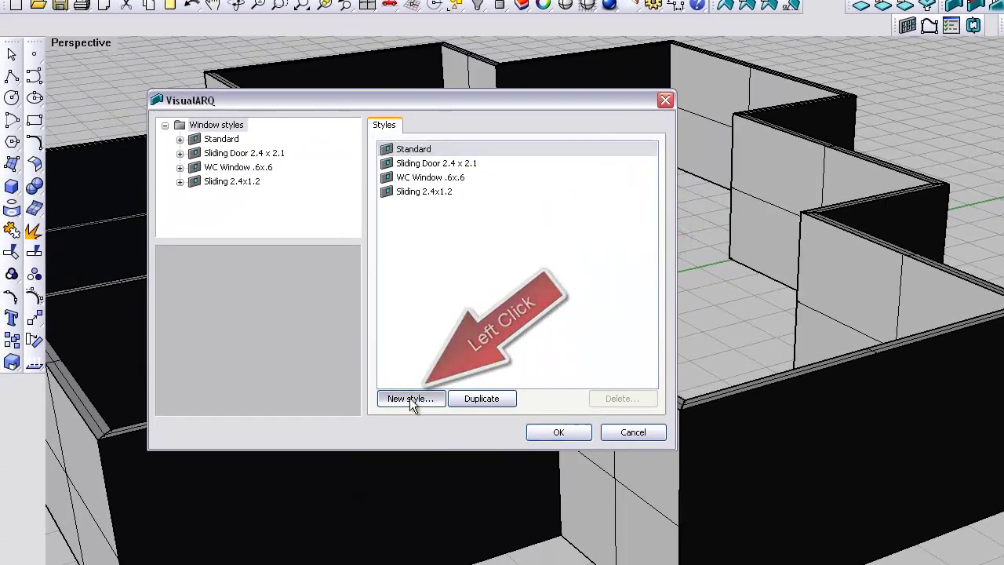
# Start a new window style and replace its default name.
pyautogui.click(411, 399)
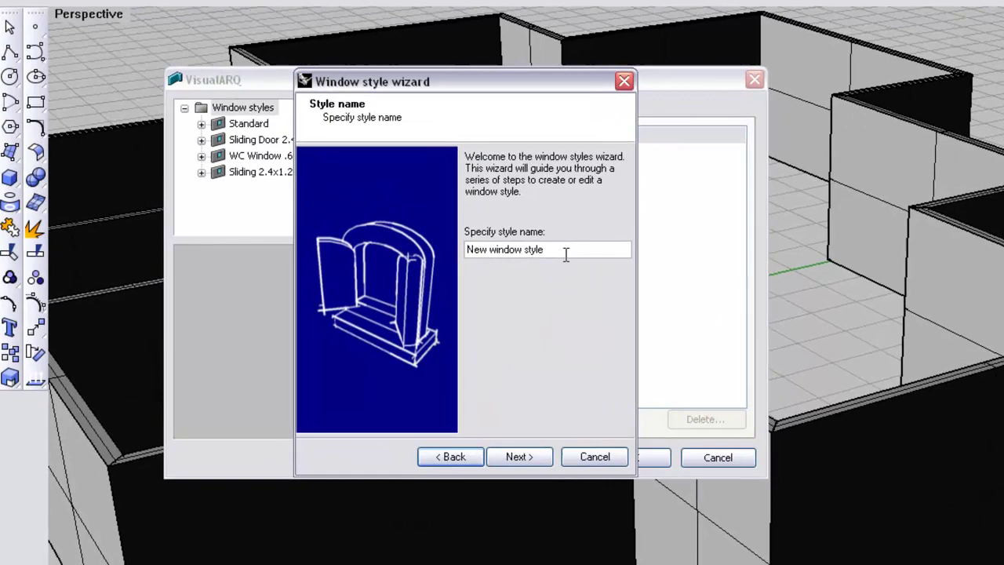
pyautogui.moveTo(505, 250); pyautogui.dragTo(420, 249)
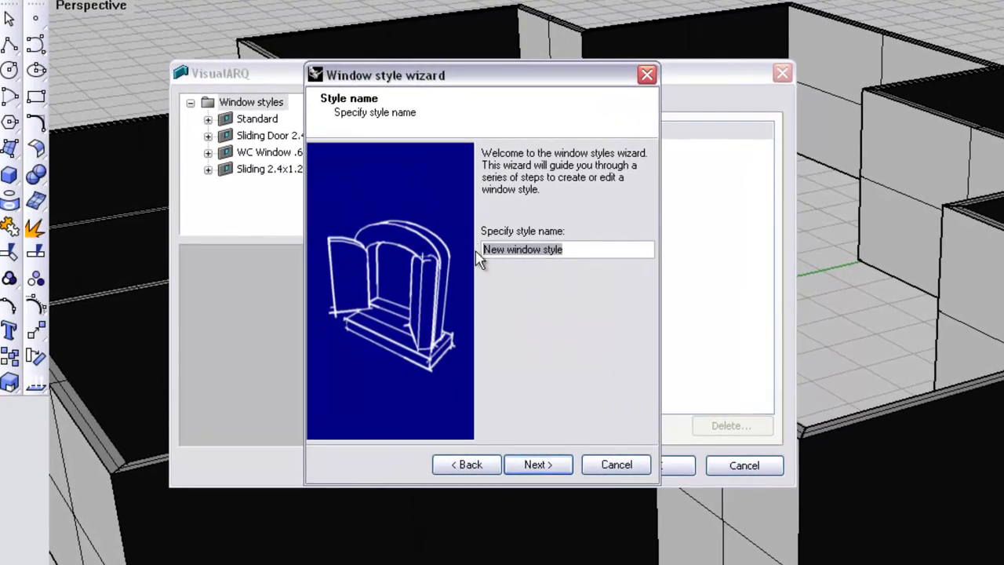
pyautogui.write('Sliding New')
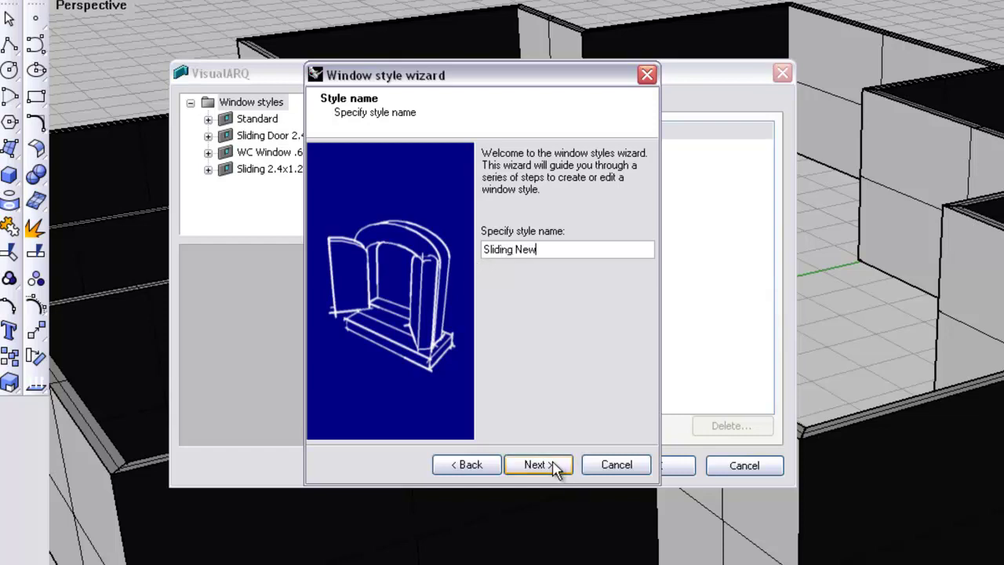
# Set the opening type to Sliding and keep the Rectangular profile.
pyautogui.click(552, 466)
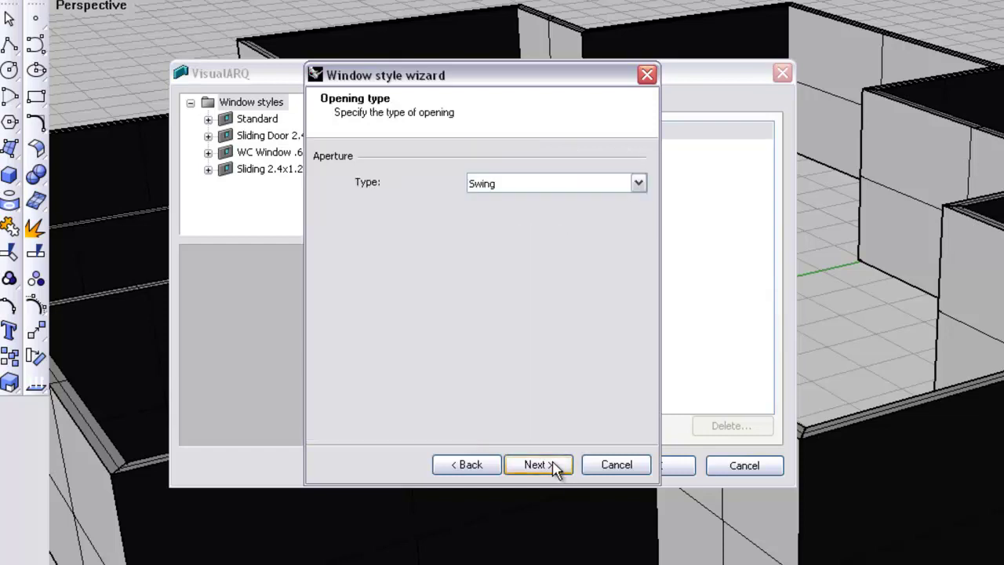
pyautogui.click(638, 183)
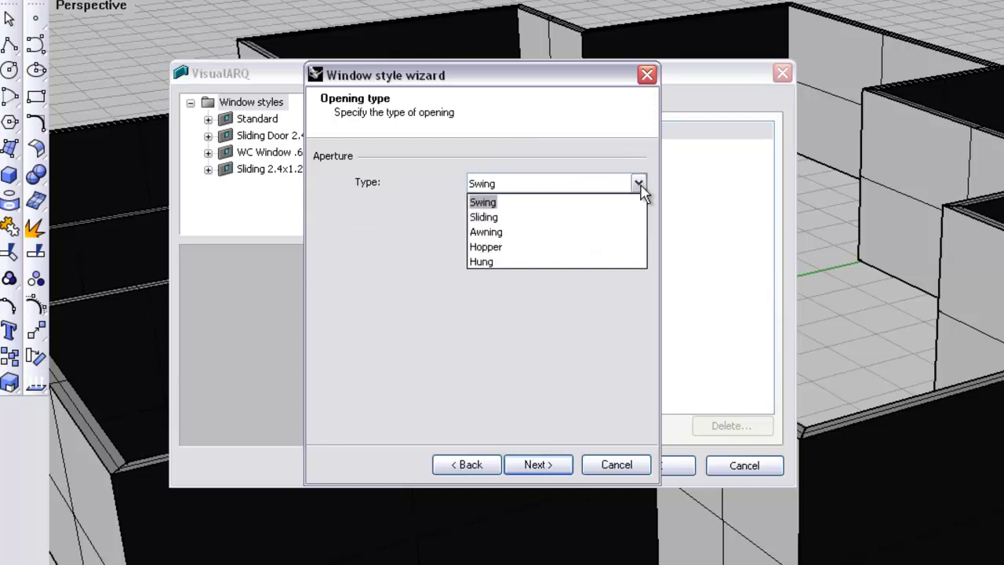
pyautogui.click(539, 218)
pyautogui.click(532, 466)
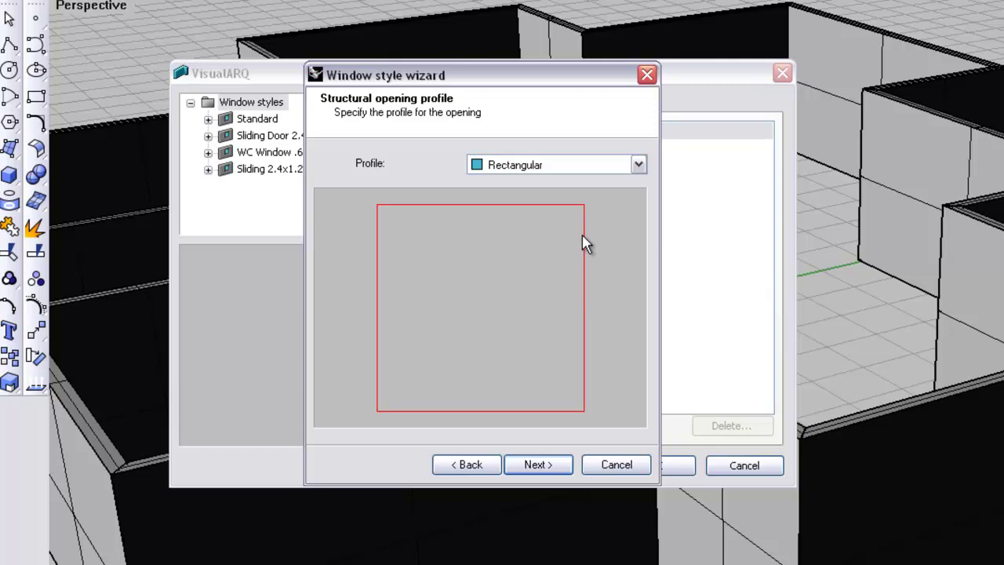
# Size the window 3.00 wide by 2.1 high and accept the default frame and stop.
pyautogui.click(541, 468)
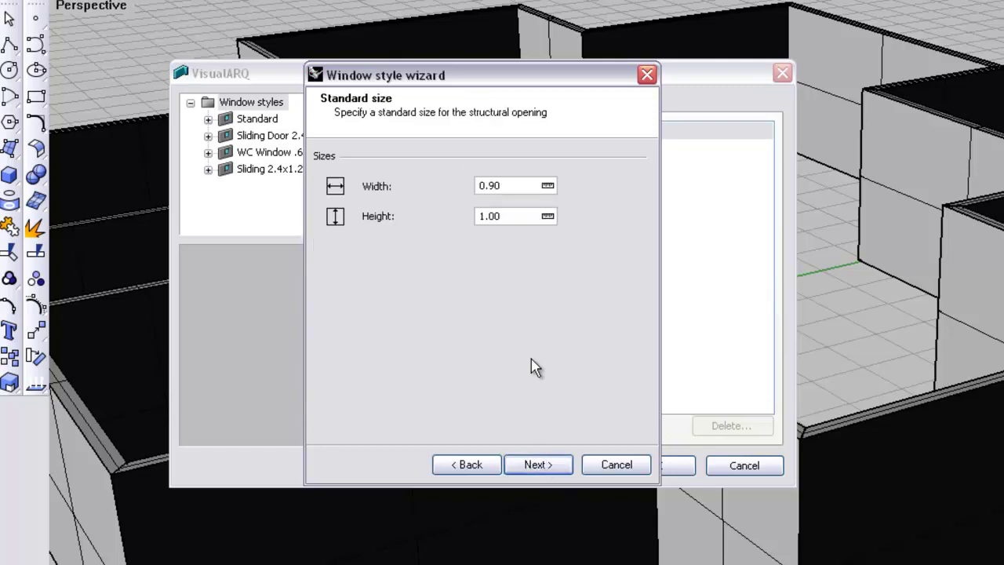
pyautogui.moveTo(512, 185); pyautogui.dragTo(459, 182)
pyautogui.write('3.0')
pyautogui.write('2')
pyautogui.write('.1')
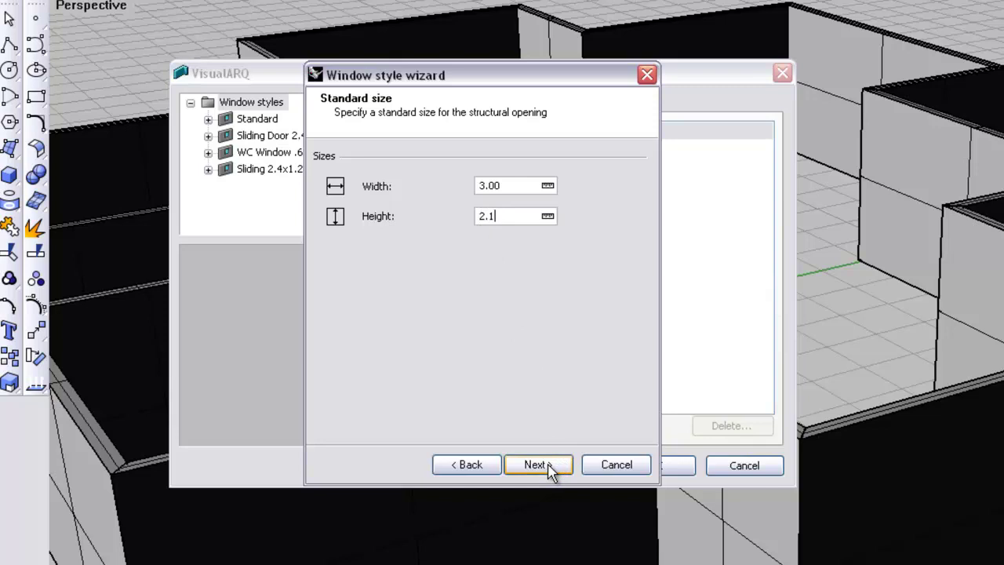
pyautogui.click(548, 466)
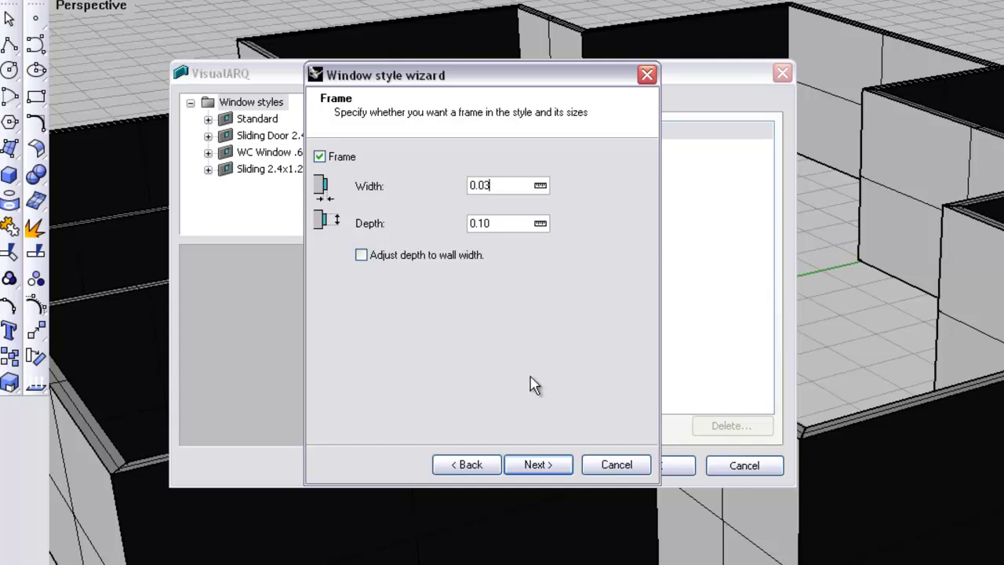
pyautogui.click(533, 464)
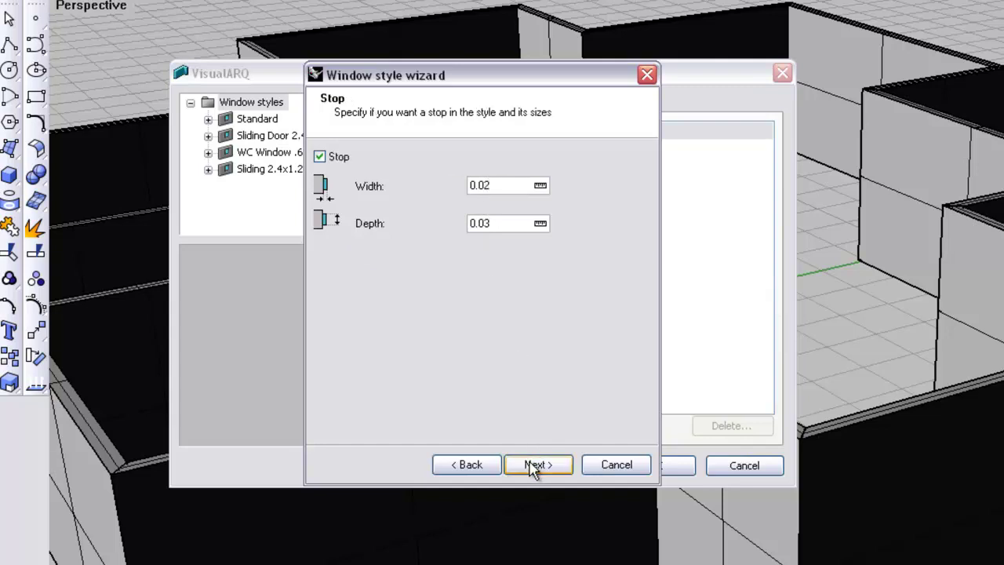
pyautogui.click(534, 464)
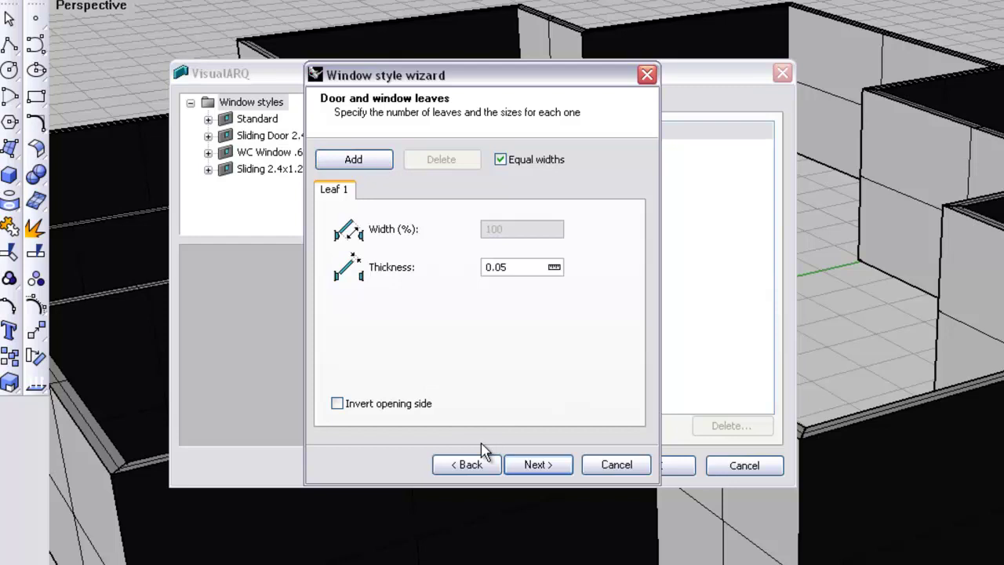
# Step back to the standard size page, then return to the leaves settings.
pyautogui.click(480, 471)
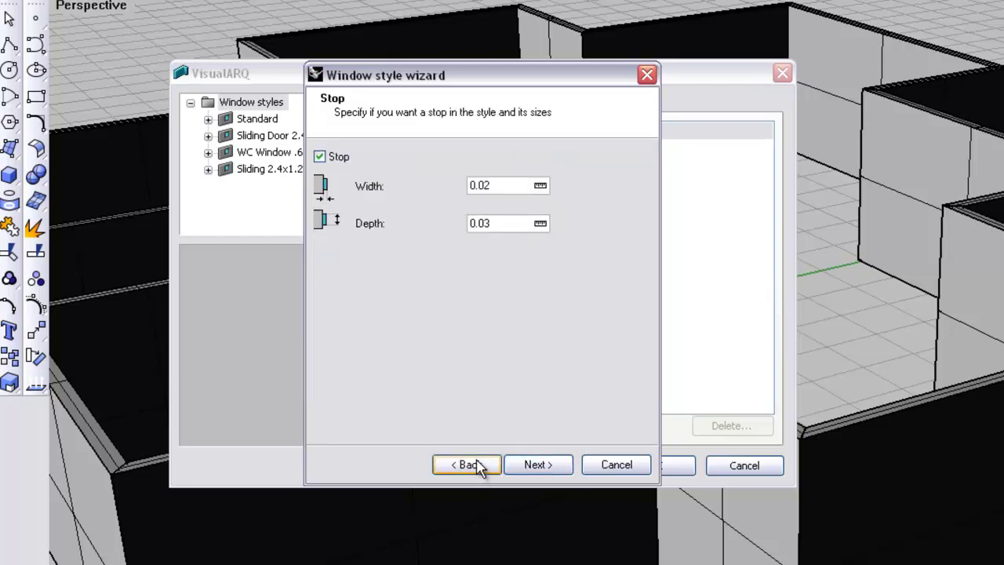
pyautogui.click(480, 466)
pyautogui.click(478, 465)
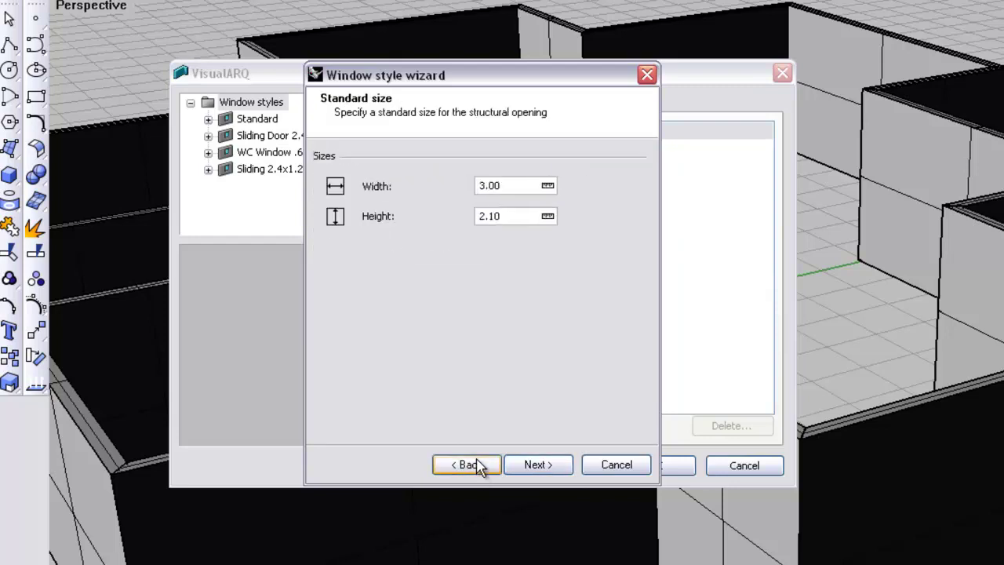
pyautogui.click(538, 466)
pyautogui.click(538, 466)
pyautogui.click(538, 466)
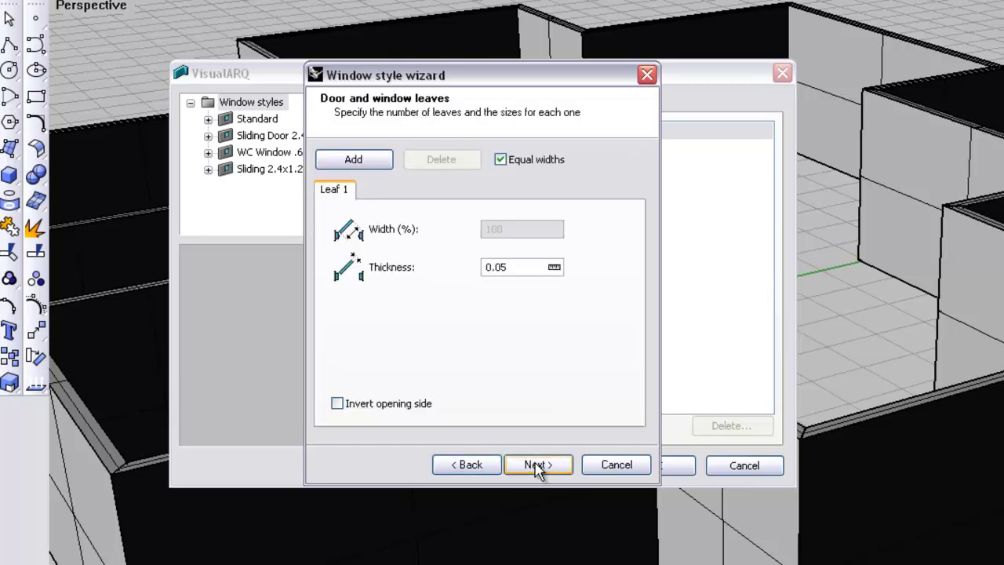
# Add three more leaves for four in total, each 25% wide, and review each leaf.
pyautogui.click(357, 164)
pyautogui.click(358, 165)
pyautogui.click(358, 165)
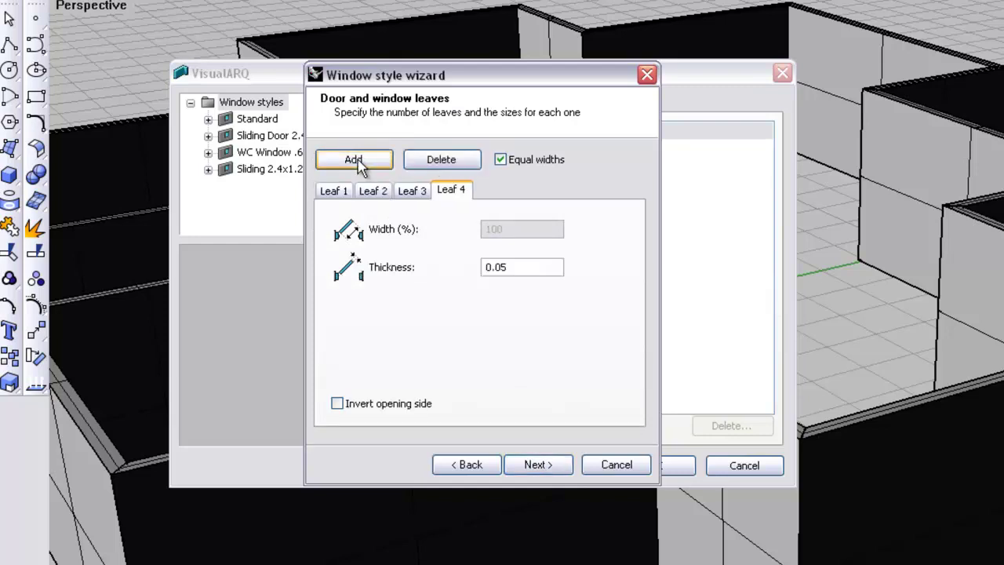
pyautogui.click(413, 191)
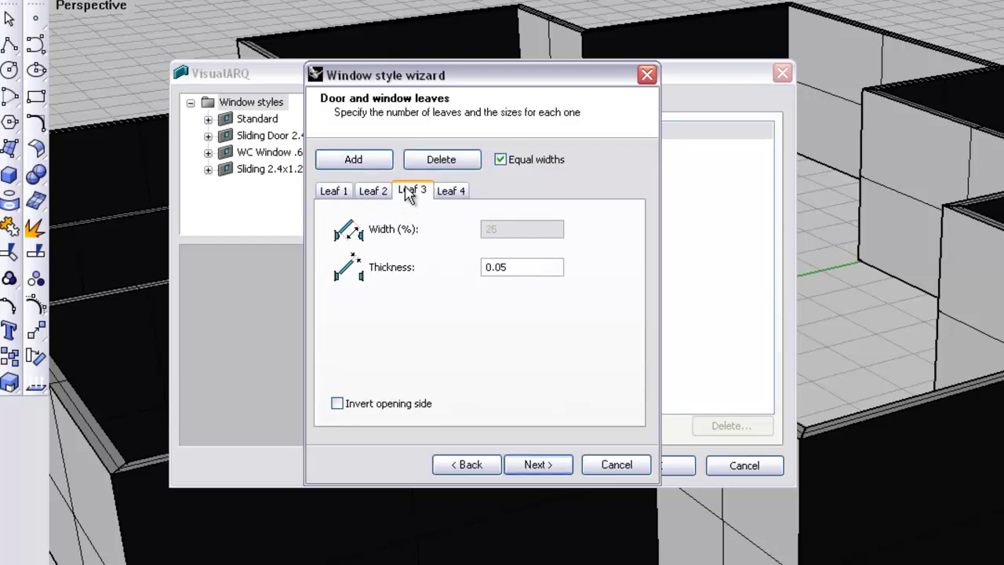
pyautogui.click(345, 196)
pyautogui.click(369, 195)
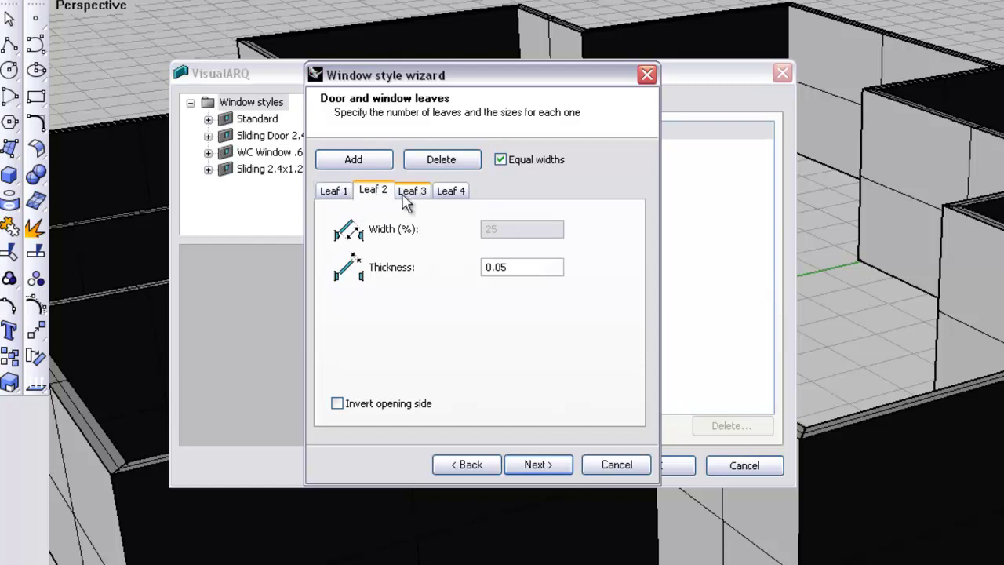
pyautogui.click(345, 196)
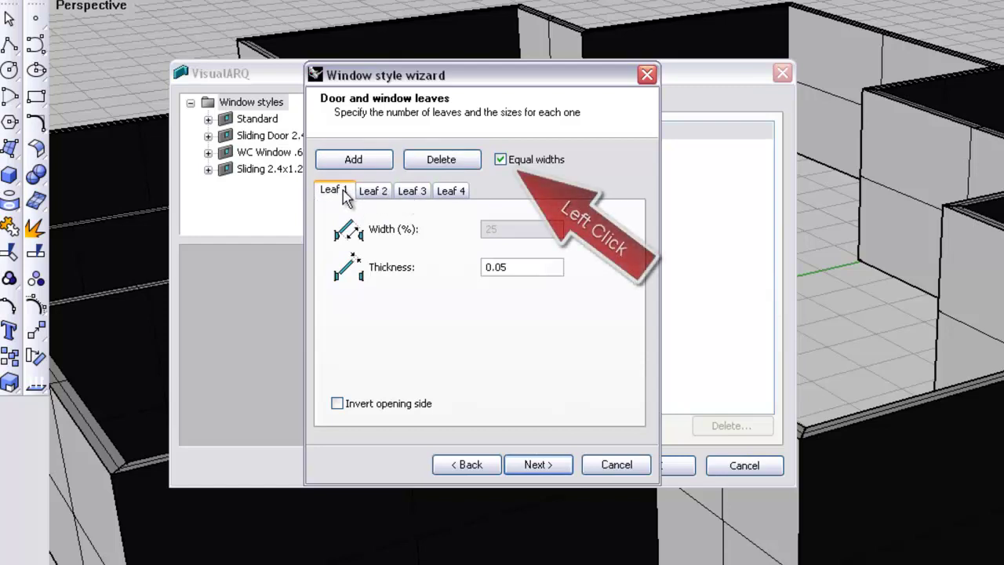
# Turn off Equal widths and give Leaf 1 and Leaf 4 a 15% width.
pyautogui.click(500, 161)
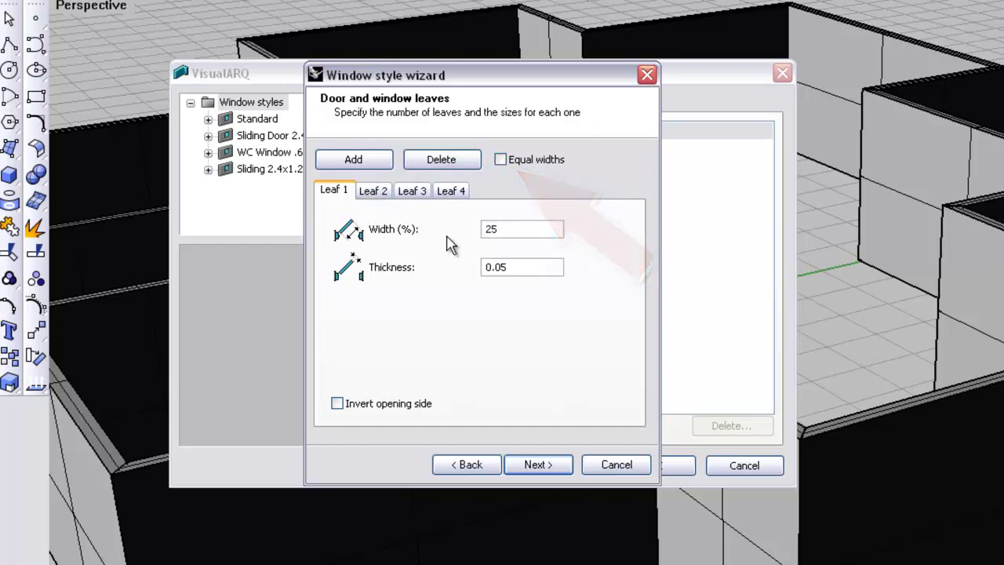
pyautogui.moveTo(503, 228); pyautogui.dragTo(486, 231)
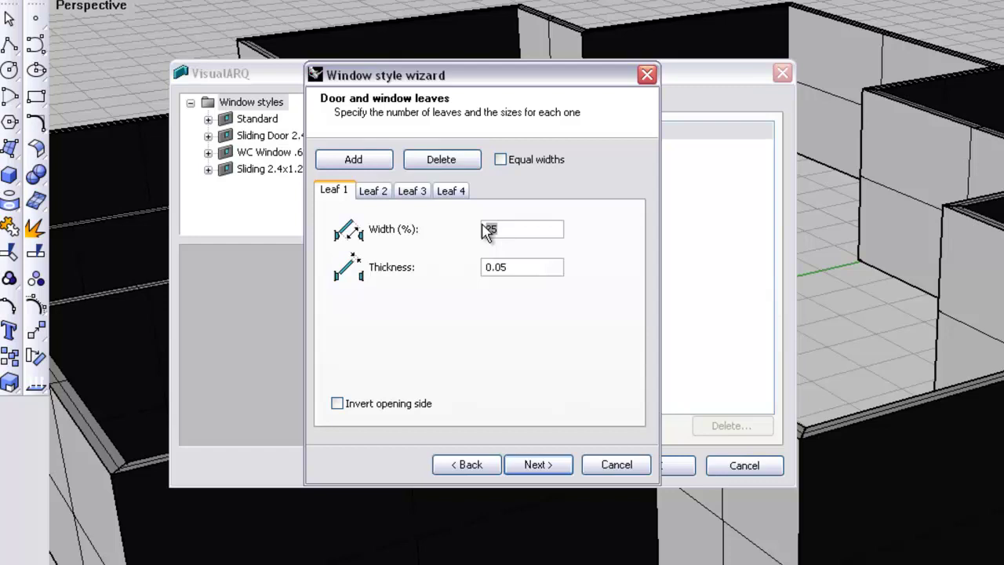
pyautogui.write('15')
pyautogui.click(452, 191)
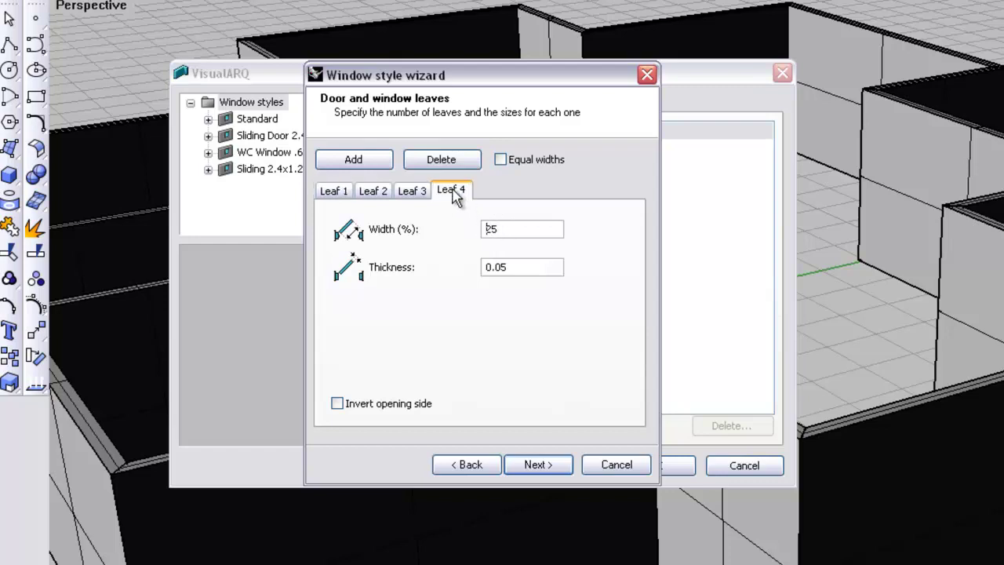
pyautogui.click(484, 233)
pyautogui.write('15')
# Set Leaf 3 to 35% width, leaving Leaf 2 at 35%, and continue to Sill.
pyautogui.click(416, 192)
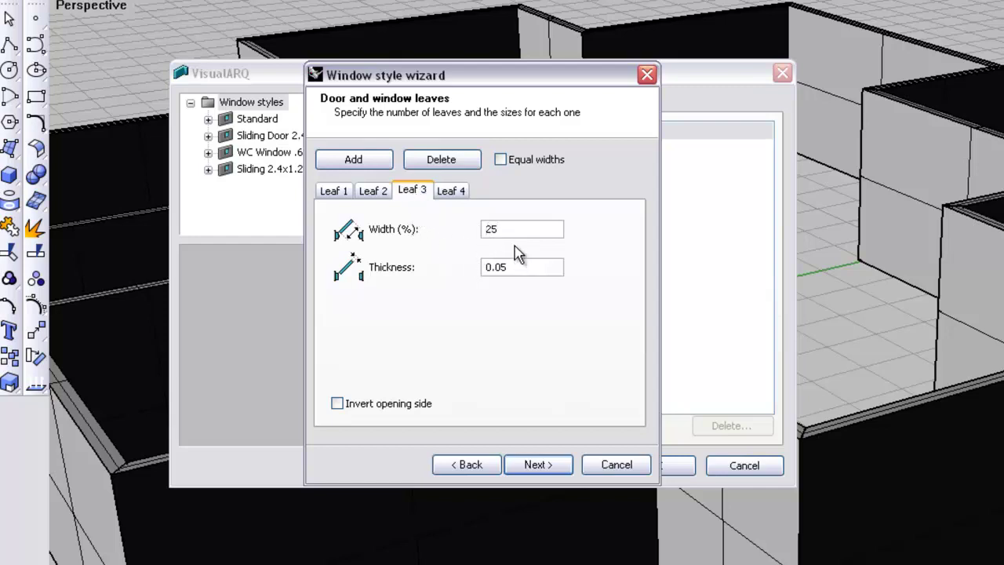
pyautogui.moveTo(499, 228); pyautogui.dragTo(481, 227)
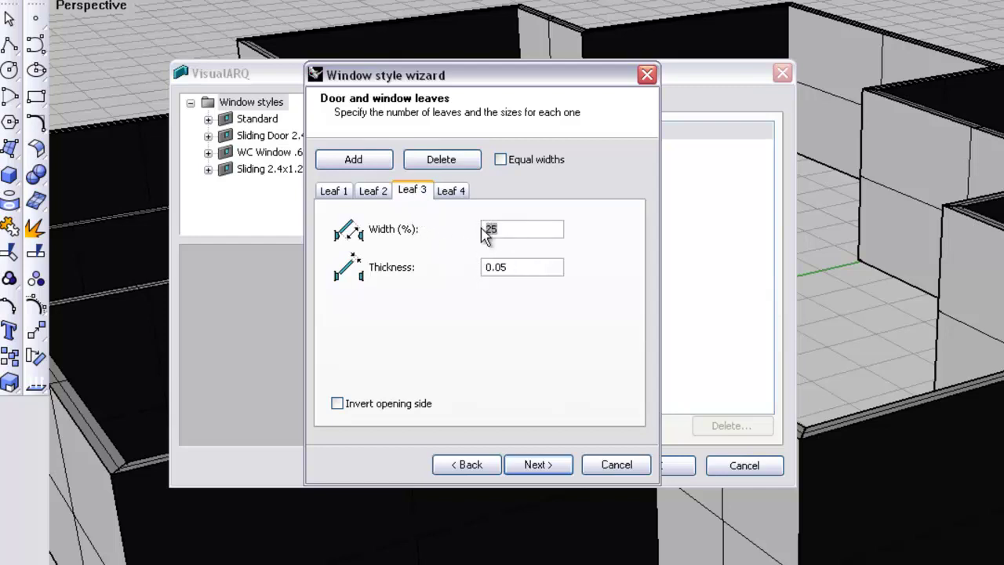
pyautogui.write('35')
pyautogui.click(373, 190)
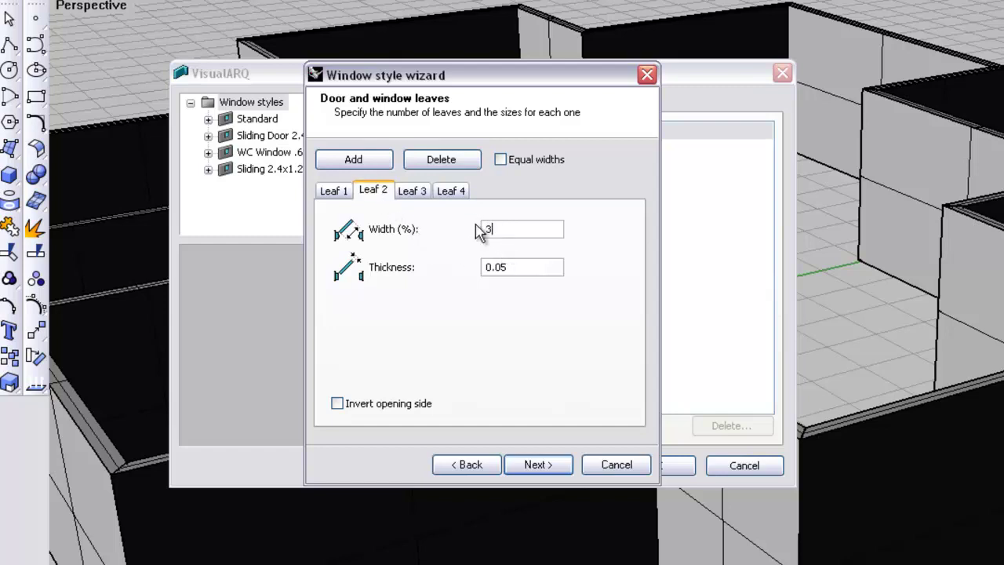
pyautogui.click(533, 466)
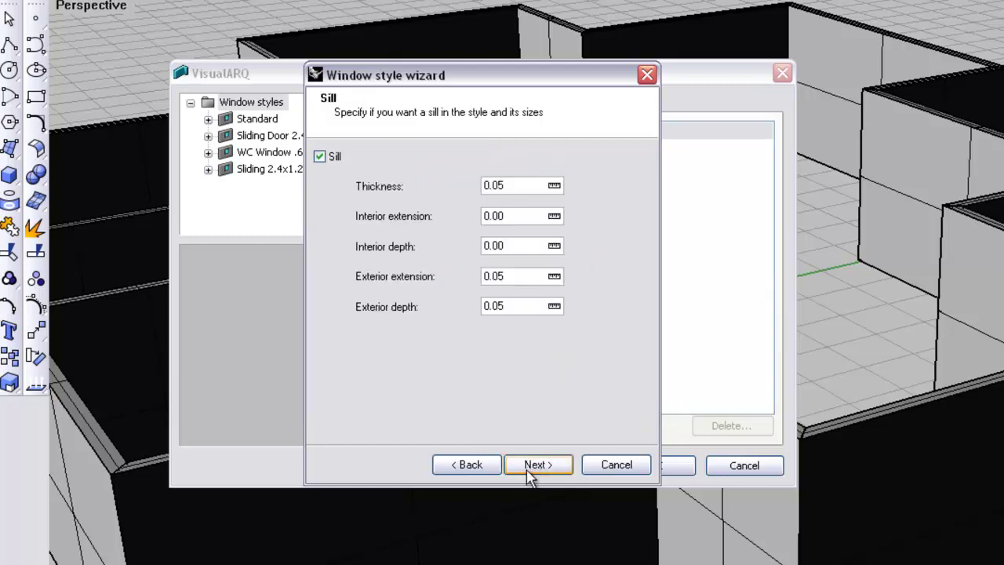
# Accept the sill, use a custom block in model view, and finish the Sliding New style.
pyautogui.click(537, 466)
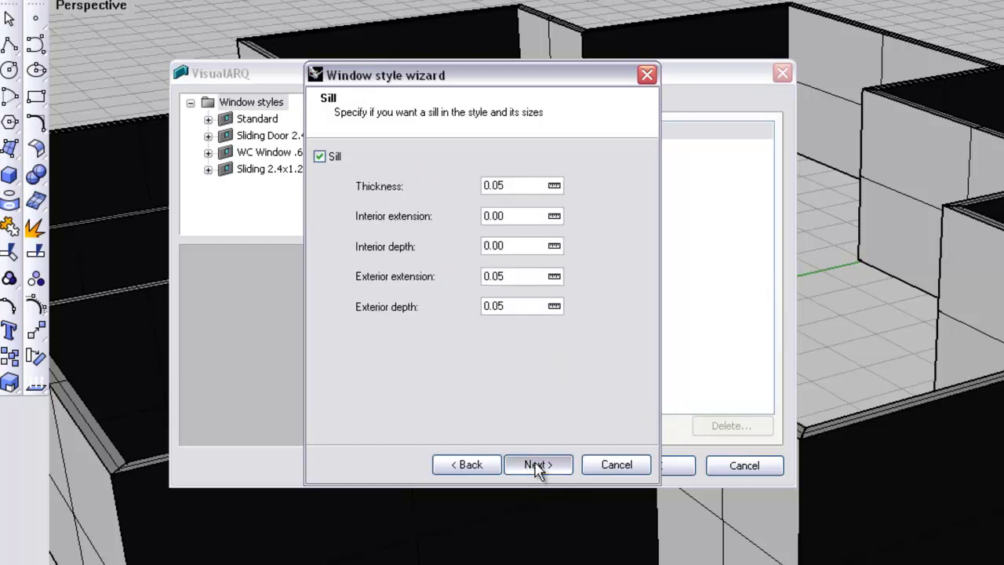
pyautogui.click(319, 157)
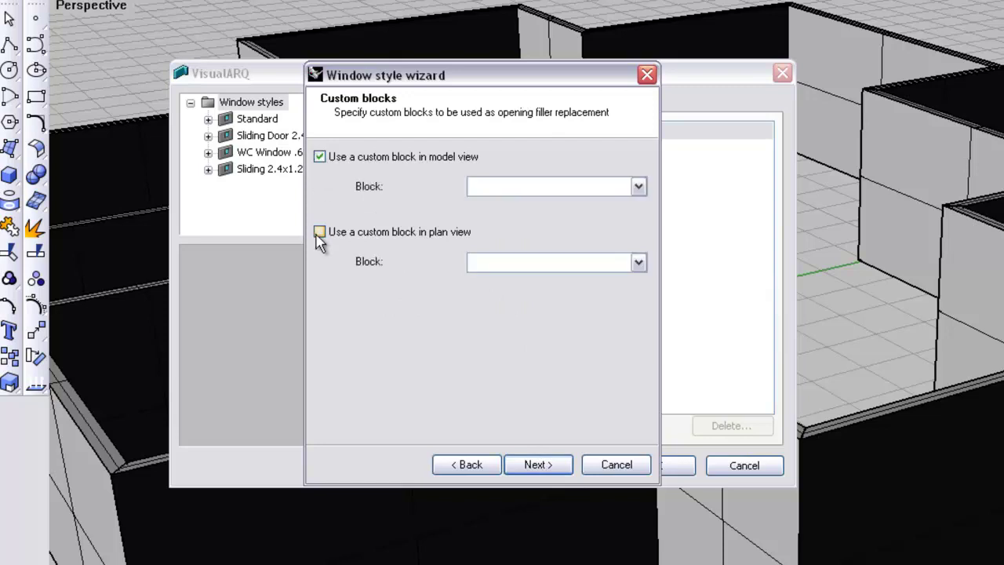
pyautogui.click(552, 468)
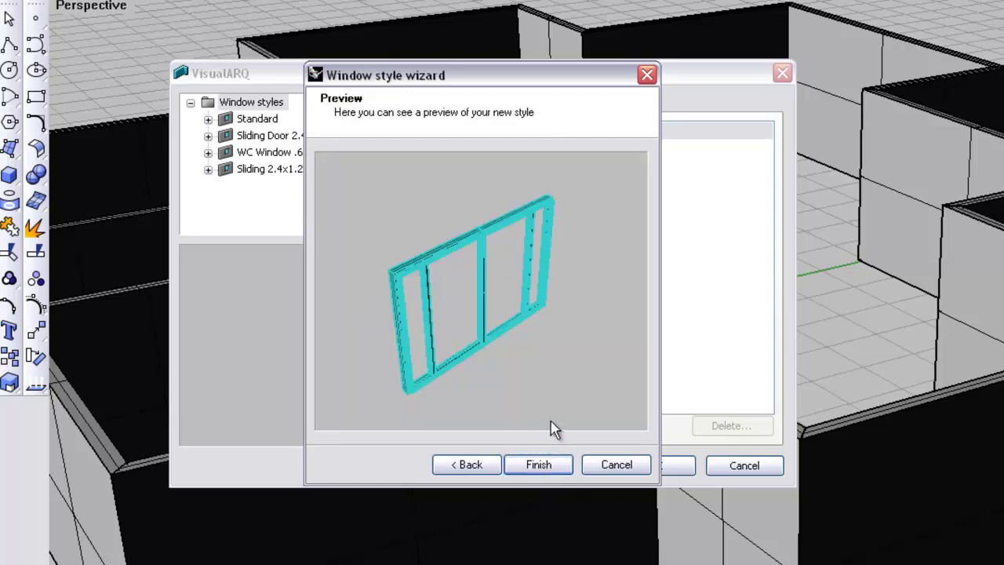
pyautogui.moveTo(536, 353); pyautogui.dragTo(422, 316, button='right')
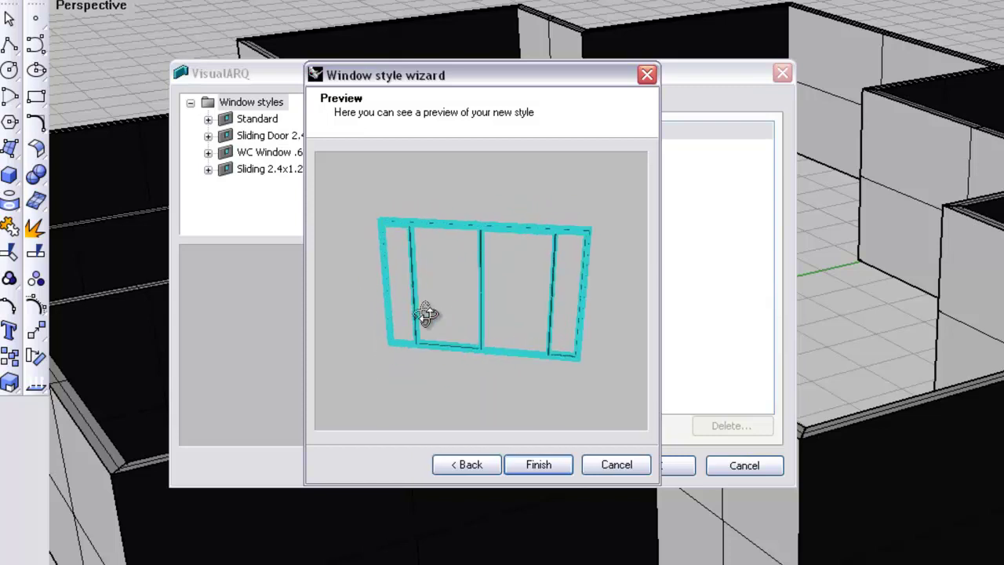
pyautogui.click(540, 469)
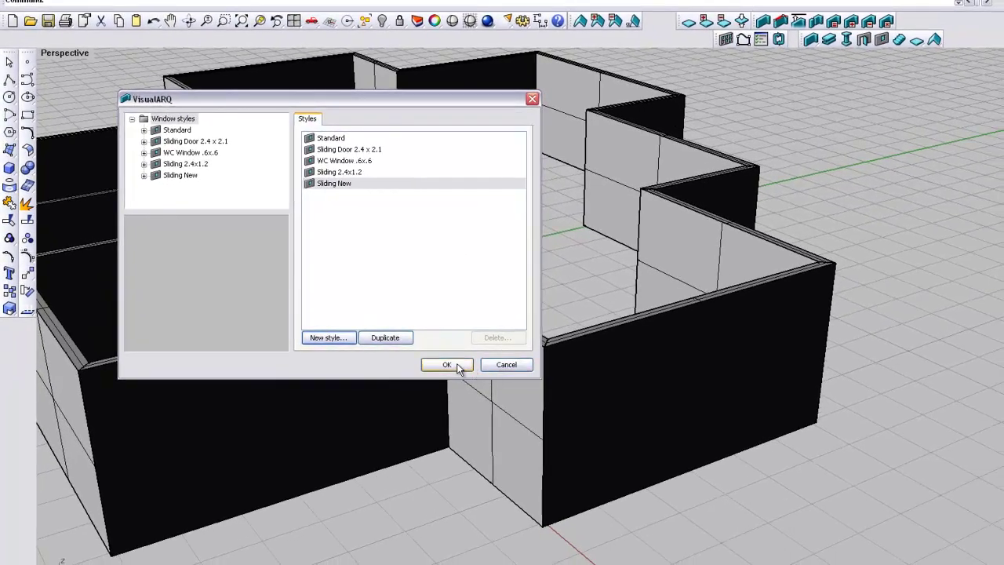
# Insert a Sliding New window at elevation 0 into the front wall.
pyautogui.click(446, 364)
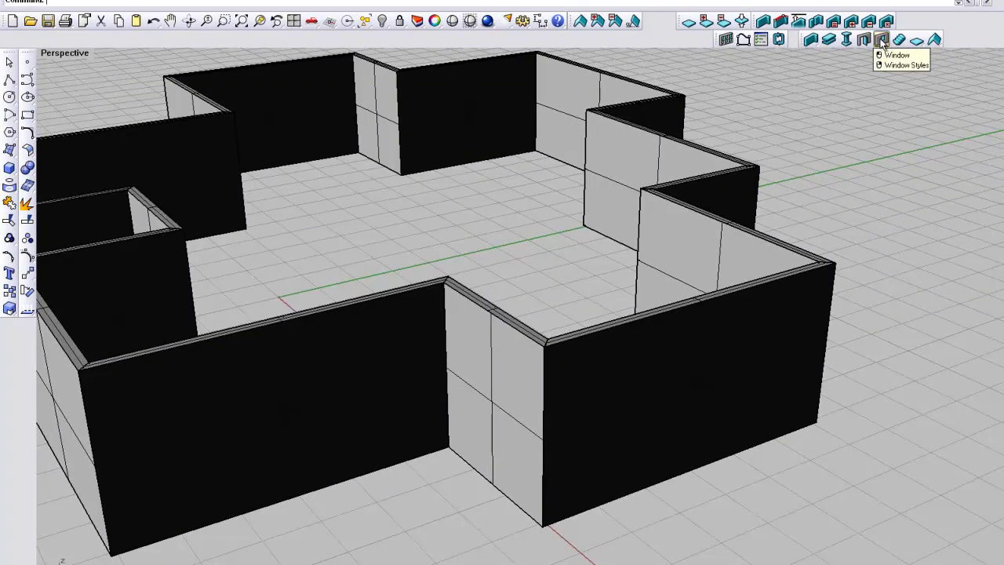
pyautogui.click(887, 43)
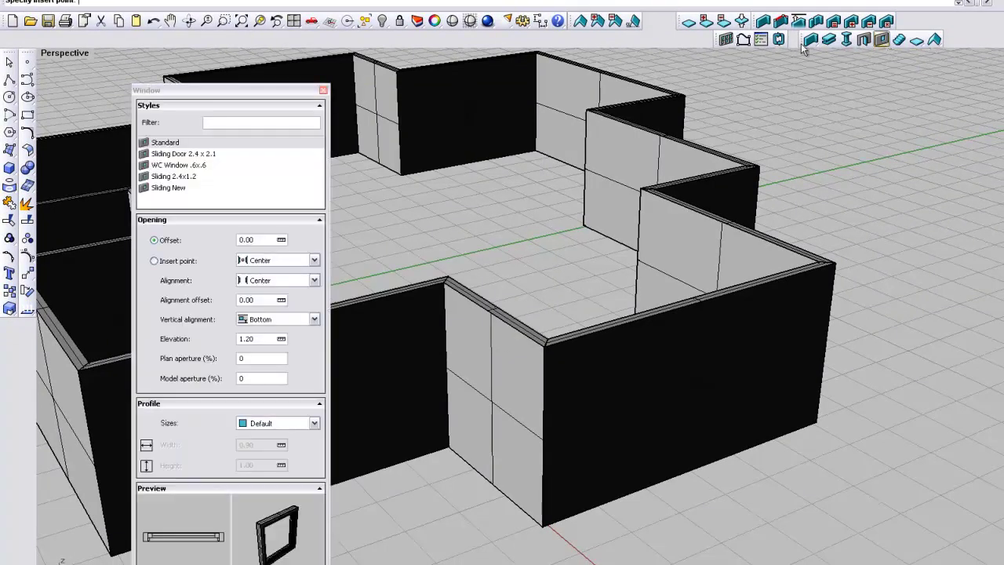
pyautogui.click(160, 188)
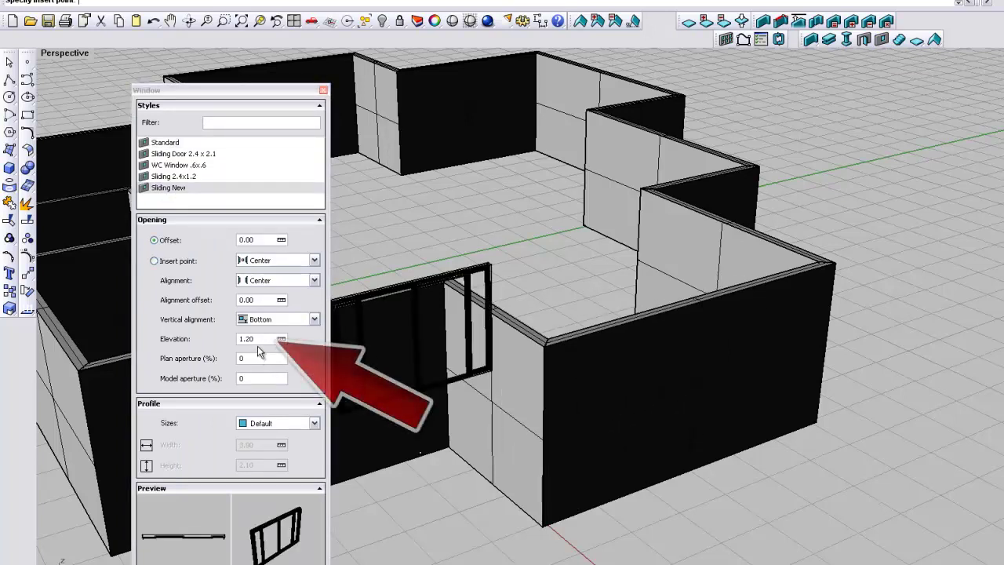
pyautogui.moveTo(256, 340); pyautogui.dragTo(236, 339)
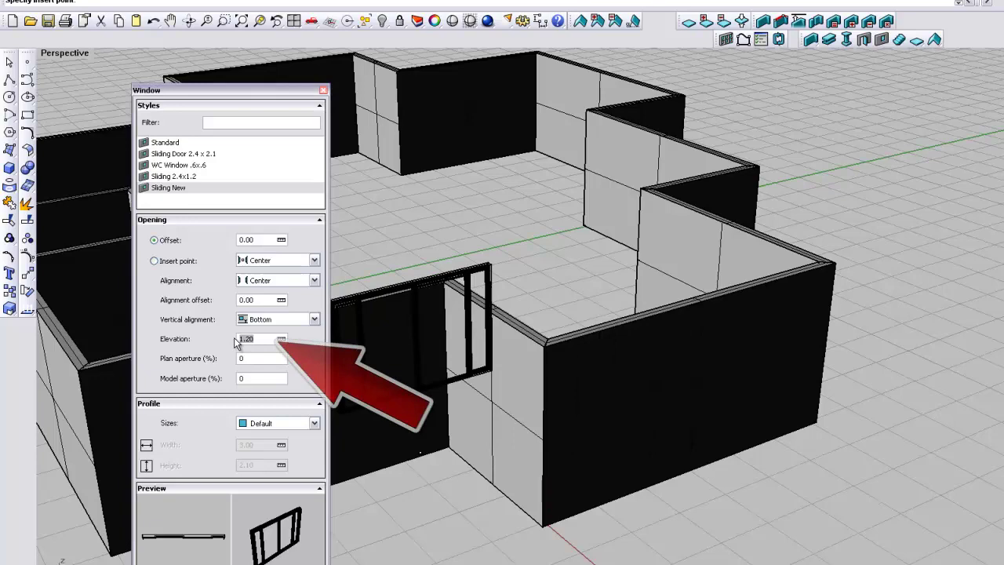
pyautogui.write('0')
pyautogui.press('Return')
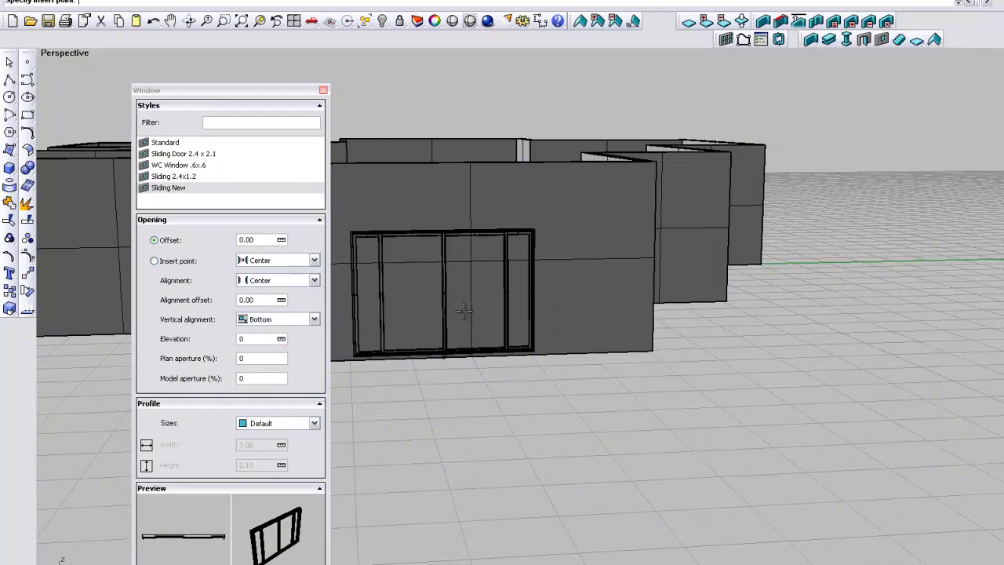
pyautogui.click(463, 310)
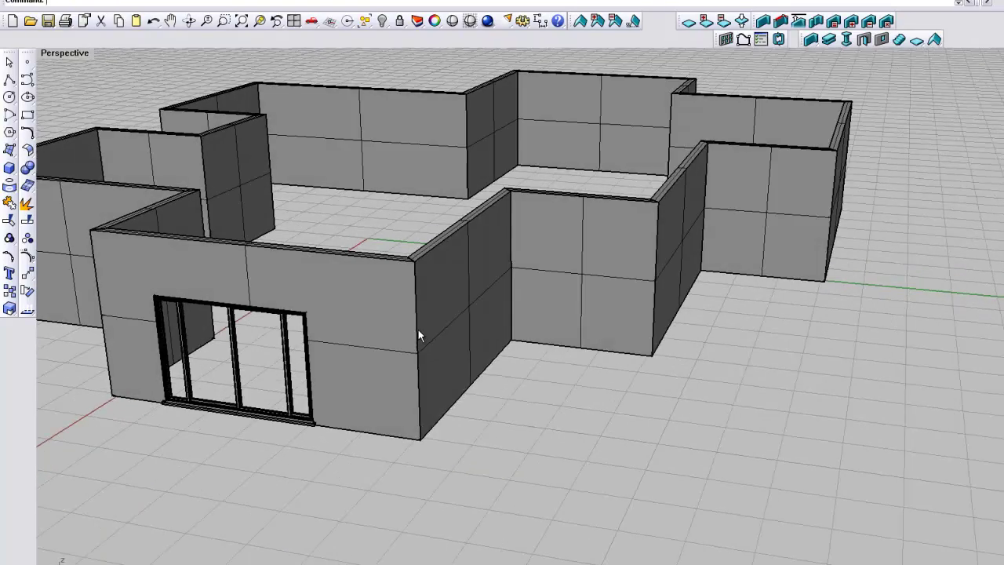
# Render a close-up of the new window, then close the render and select the window.
pyautogui.scroll(5, 616, 336)
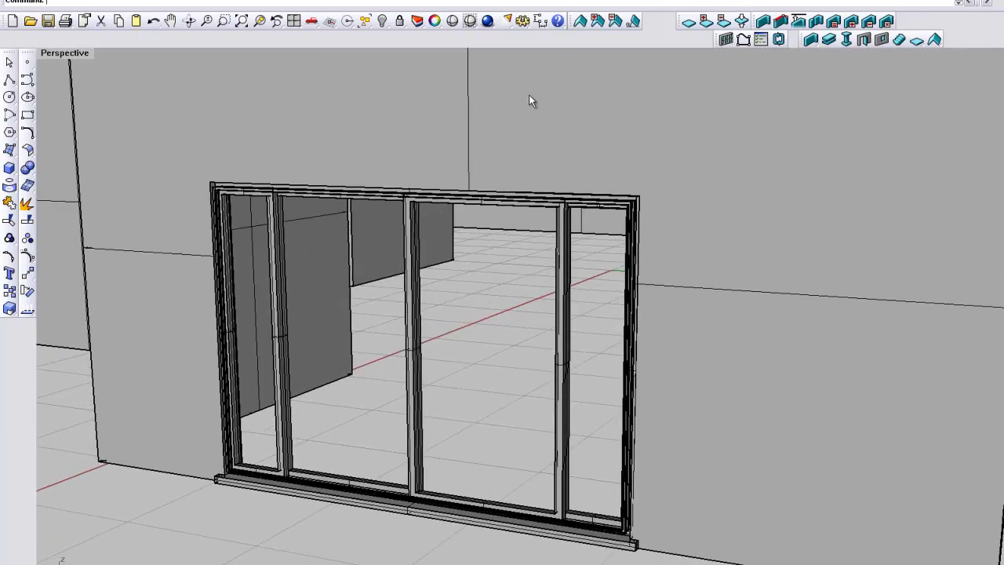
pyautogui.click(504, 21)
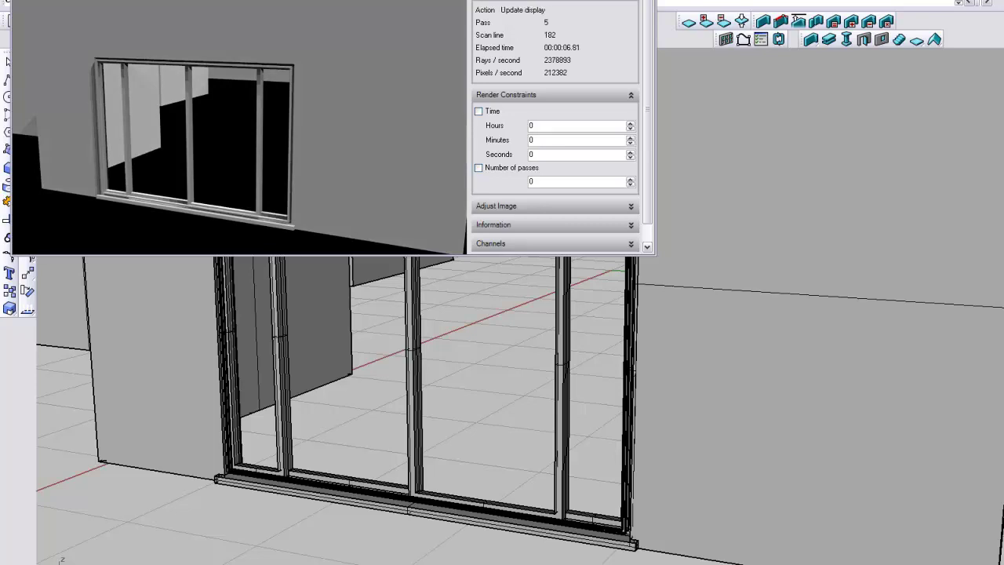
pyautogui.click(501, 258)
pyautogui.click(563, 272)
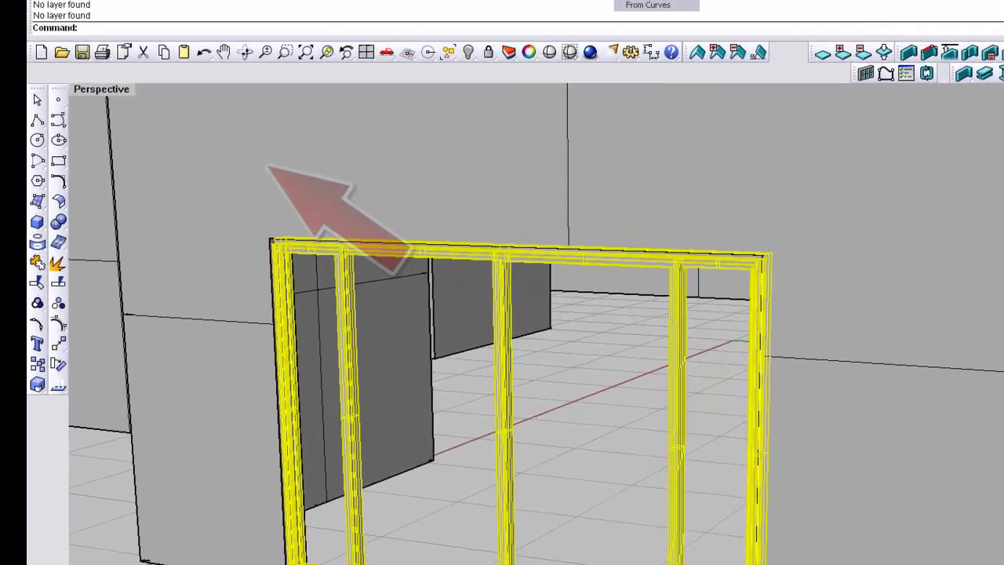
# Cancel saving as a template, then zoom out to see the window within the walls.
pyautogui.click(77, 9)
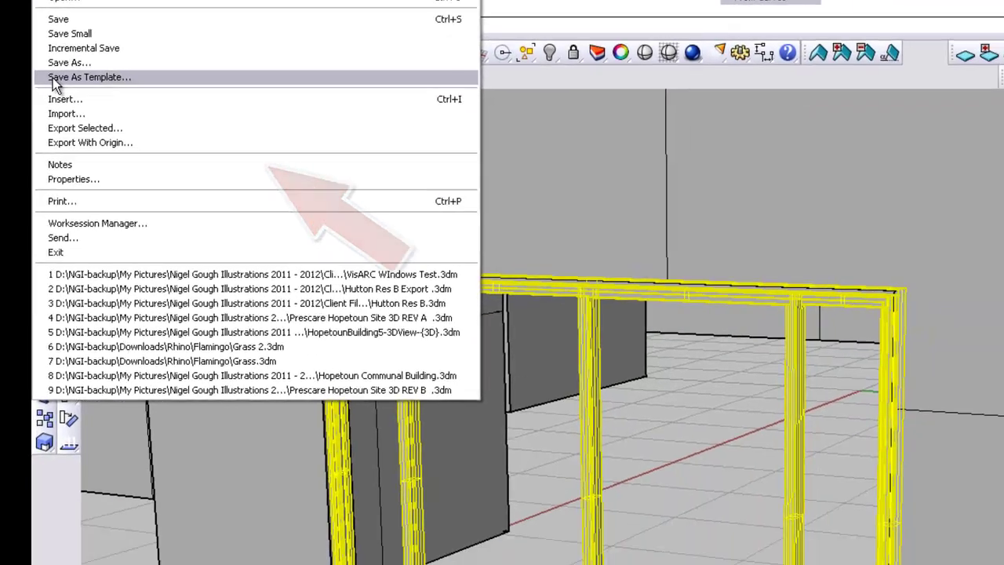
pyautogui.click(52, 78)
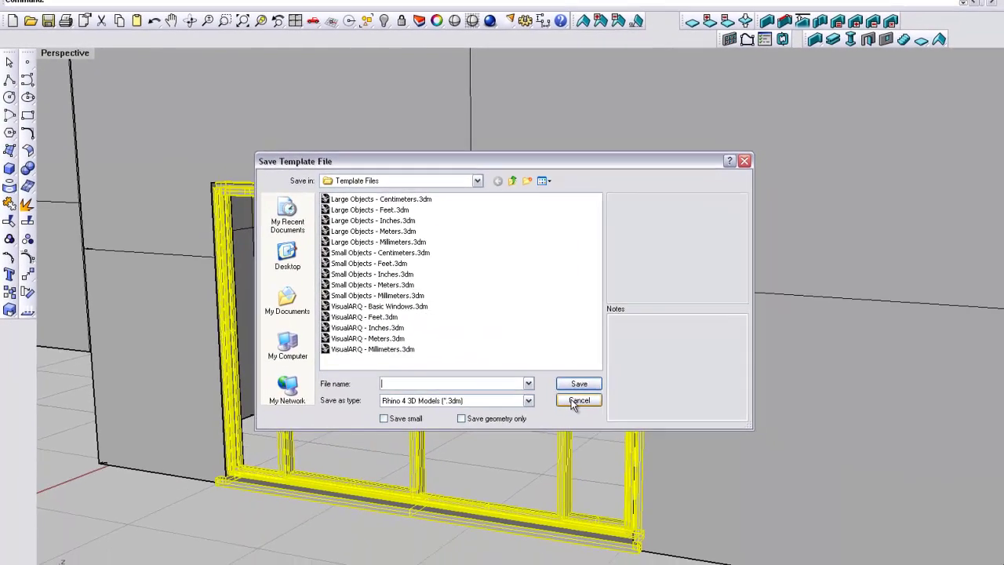
pyautogui.click(575, 399)
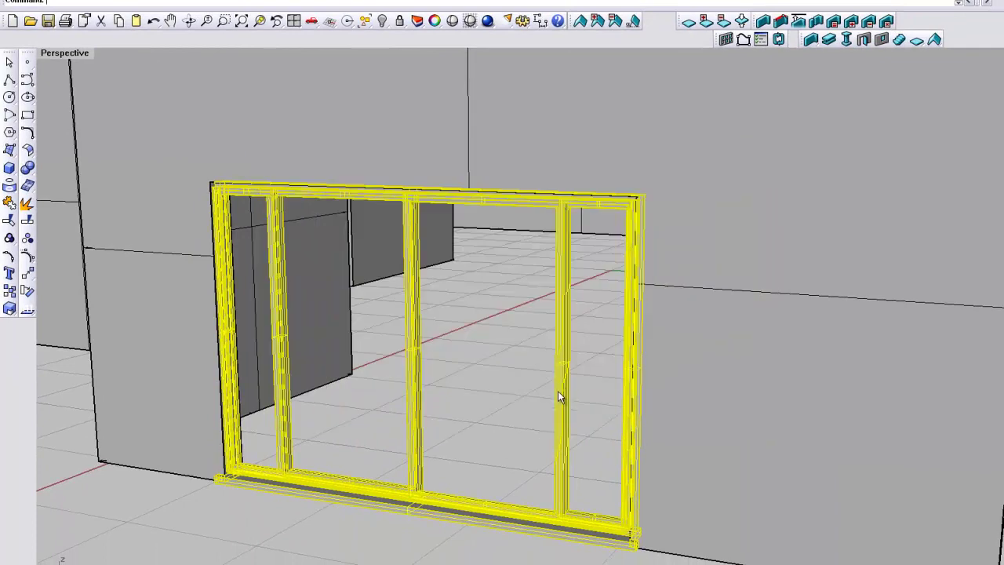
pyautogui.scroll(-5, 470, 261)
pyautogui.moveTo(485, 252); pyautogui.dragTo(480, 270, button='right')
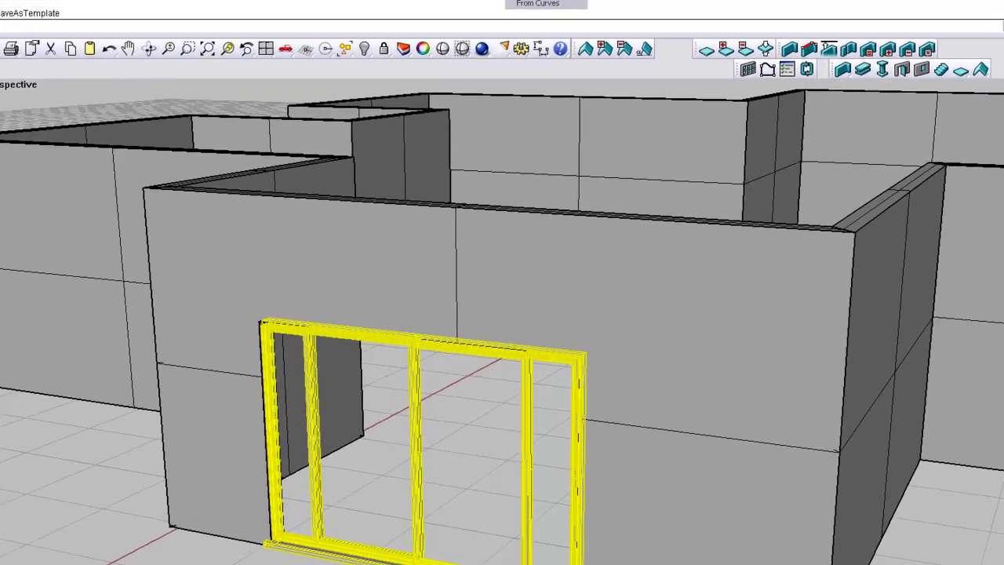
# Set the VisualARQ style export to write a new library file named 'New Test'.
pyautogui.click(442, 0)
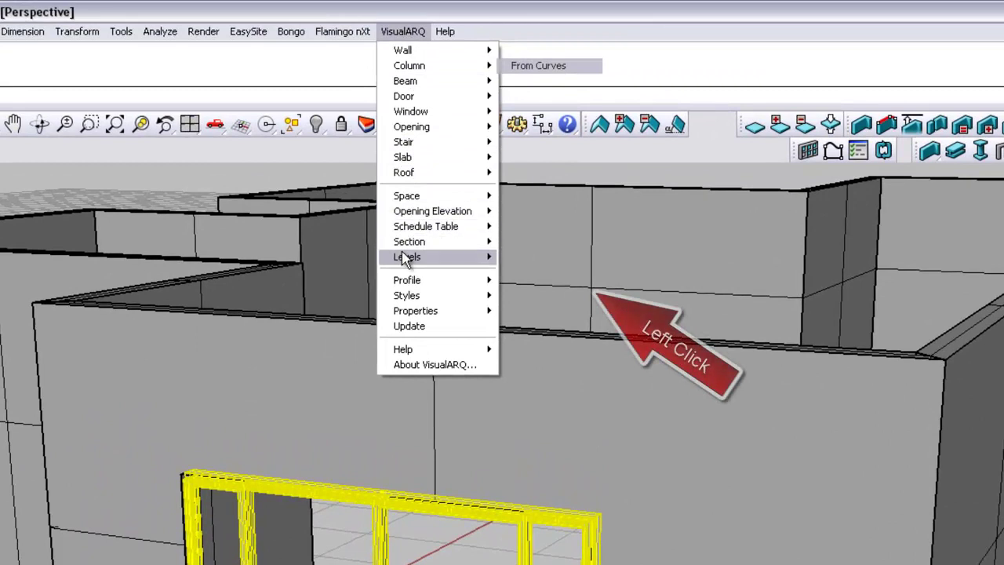
pyautogui.moveTo(408, 252)
pyautogui.moveTo(408, 293)
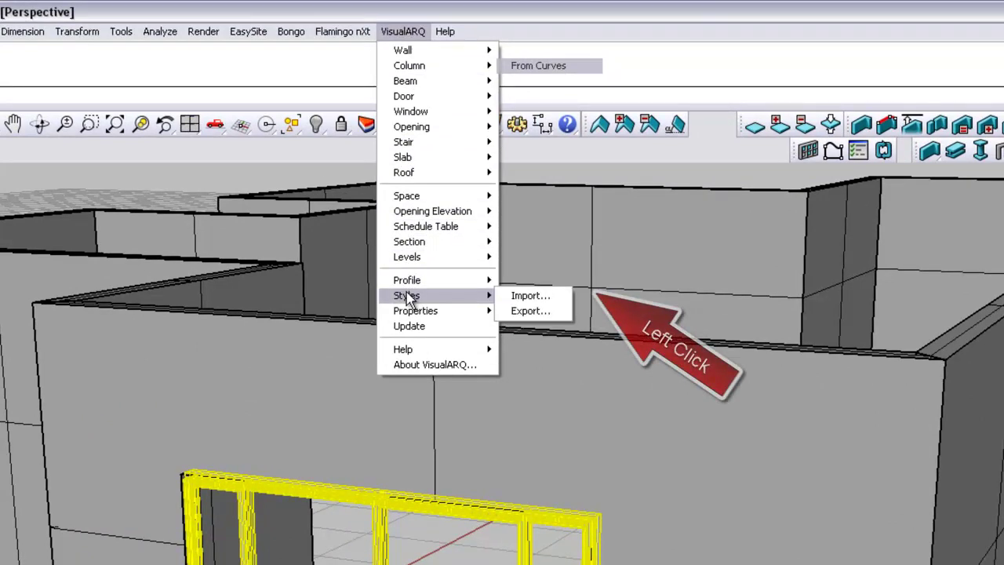
pyautogui.click(525, 312)
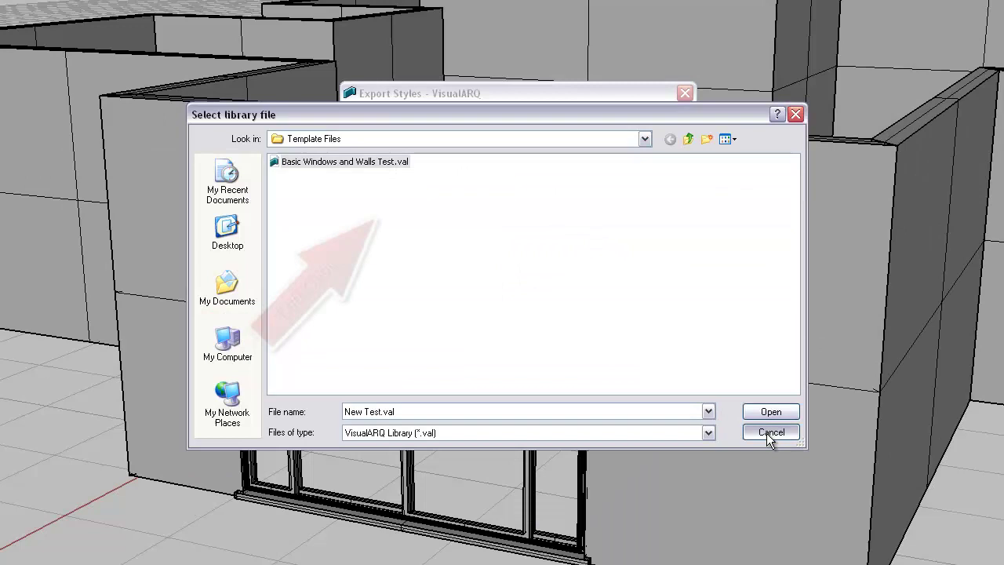
pyautogui.click(768, 434)
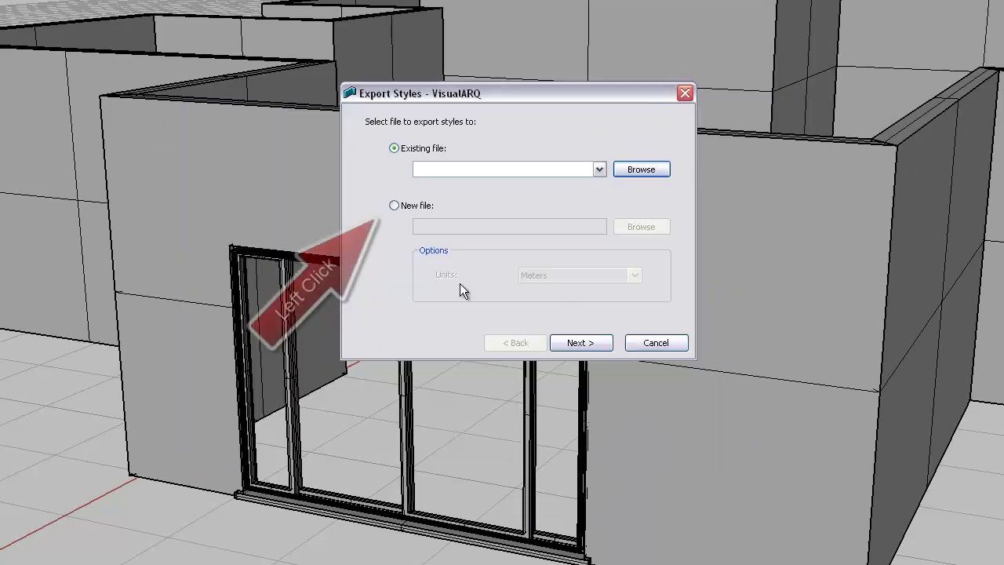
pyautogui.click(395, 206)
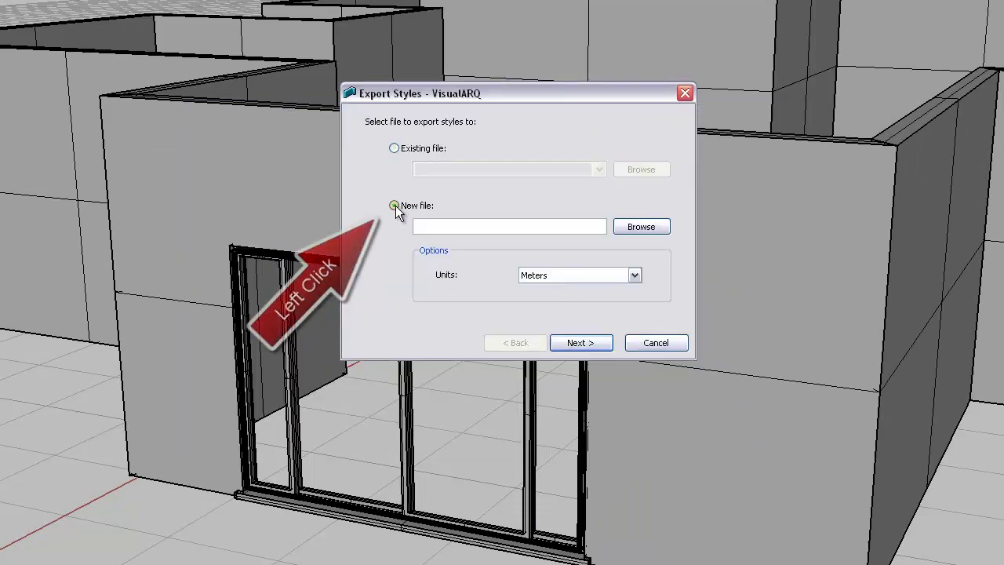
pyautogui.click(621, 227)
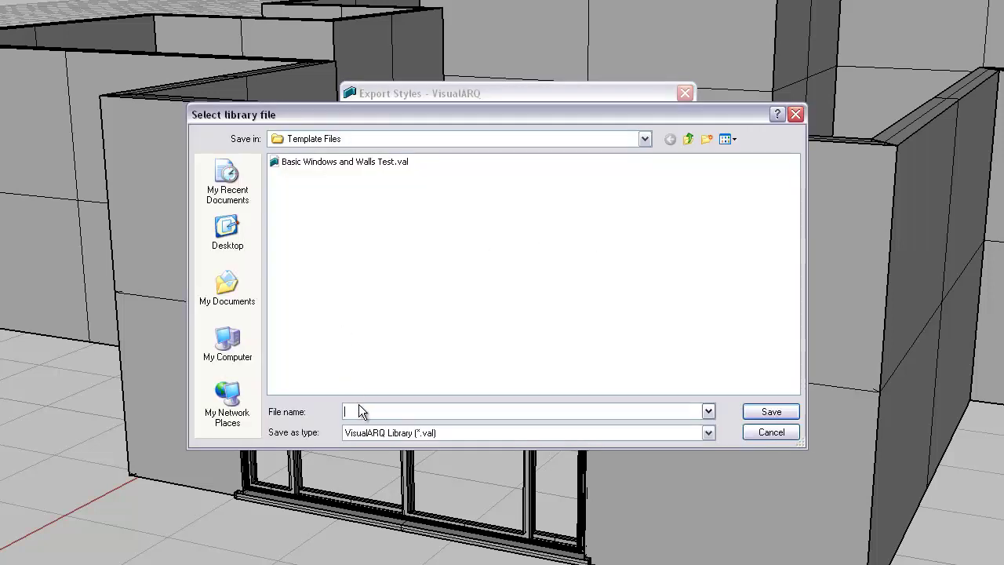
pyautogui.write('N')
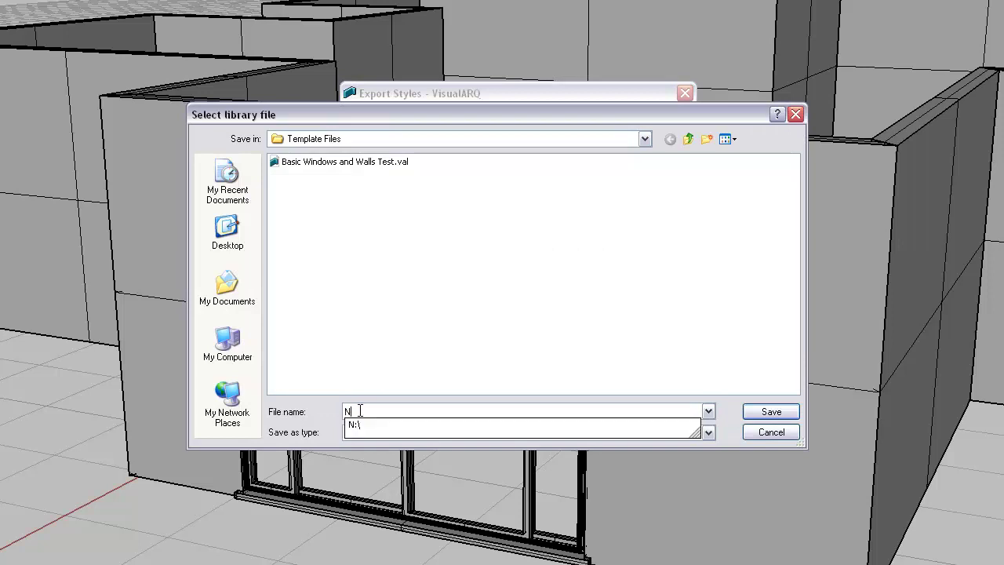
pyautogui.write('ew Test')
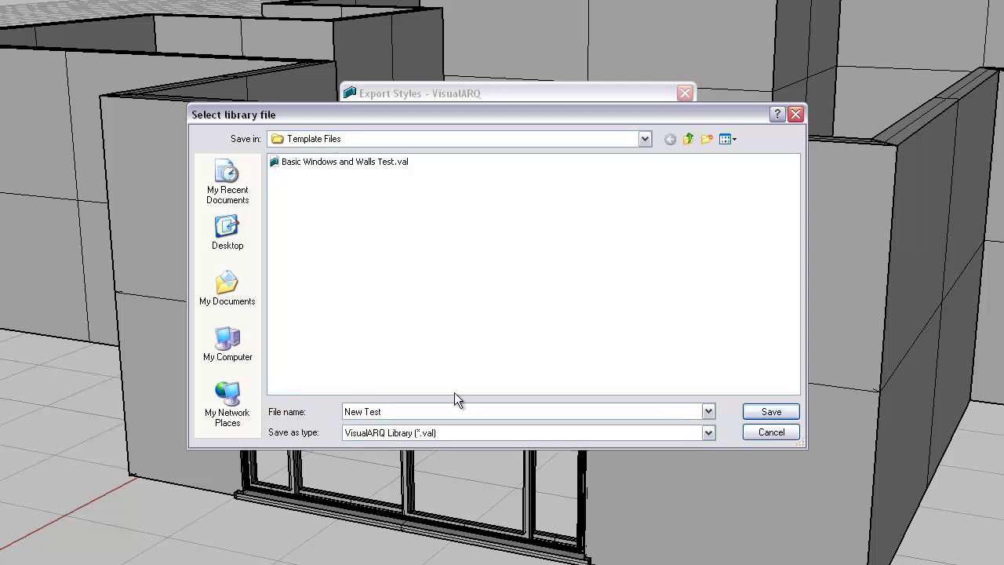
pyautogui.click(770, 412)
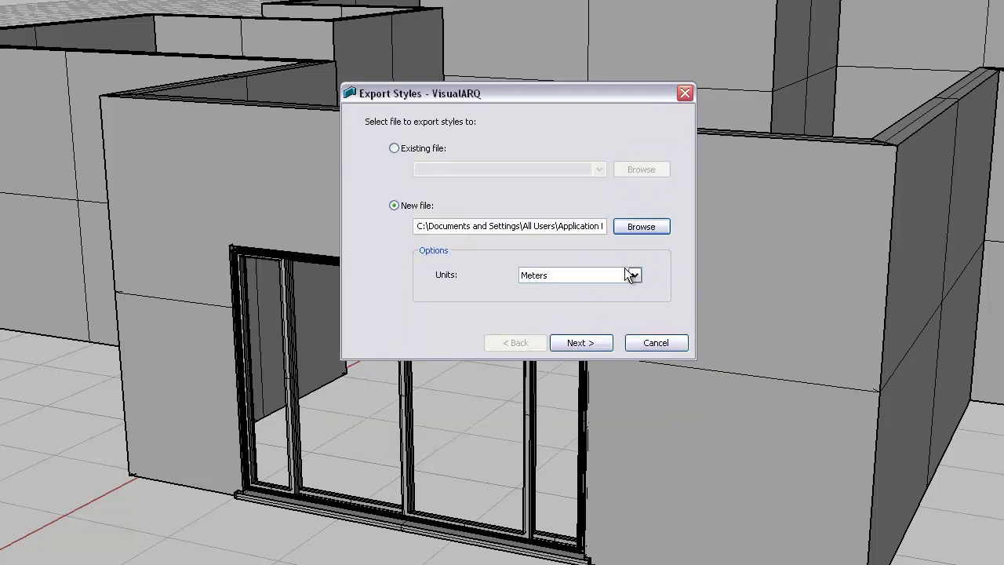
# Export only the Window styles to the New Test library, then zoom out to the whole building.
pyautogui.click(606, 339)
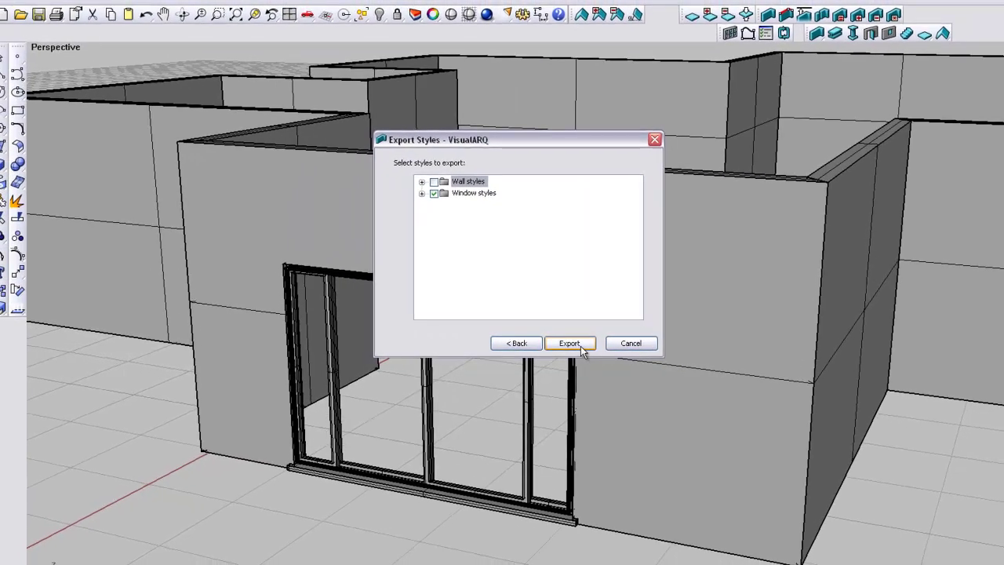
pyautogui.click(579, 345)
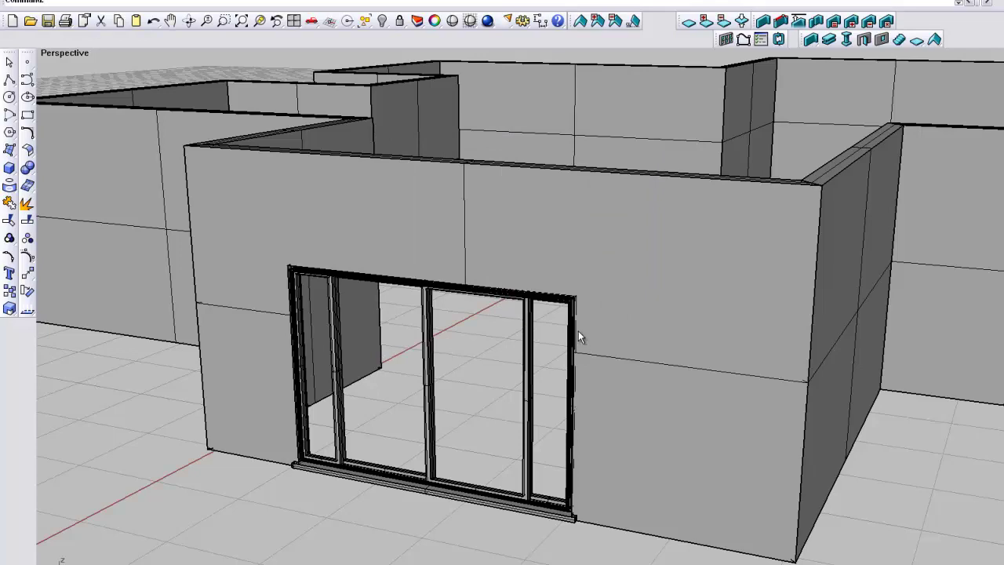
pyautogui.moveTo(578, 330); pyautogui.dragTo(545, 323, button='right')
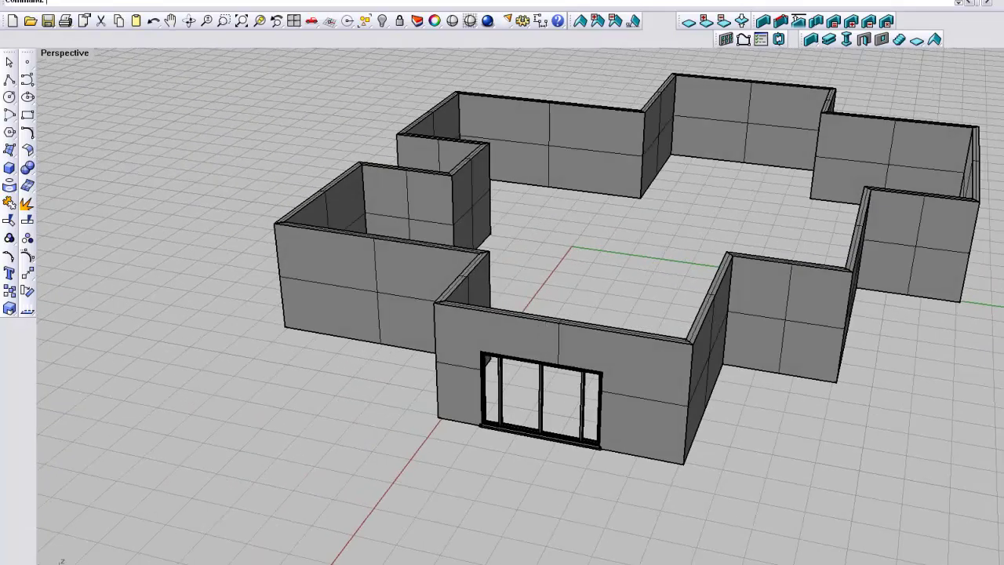
# Start a new model from the Large Objects - Meters template, discarding the unsaved building.
pyautogui.hotkey('alt', 'f')
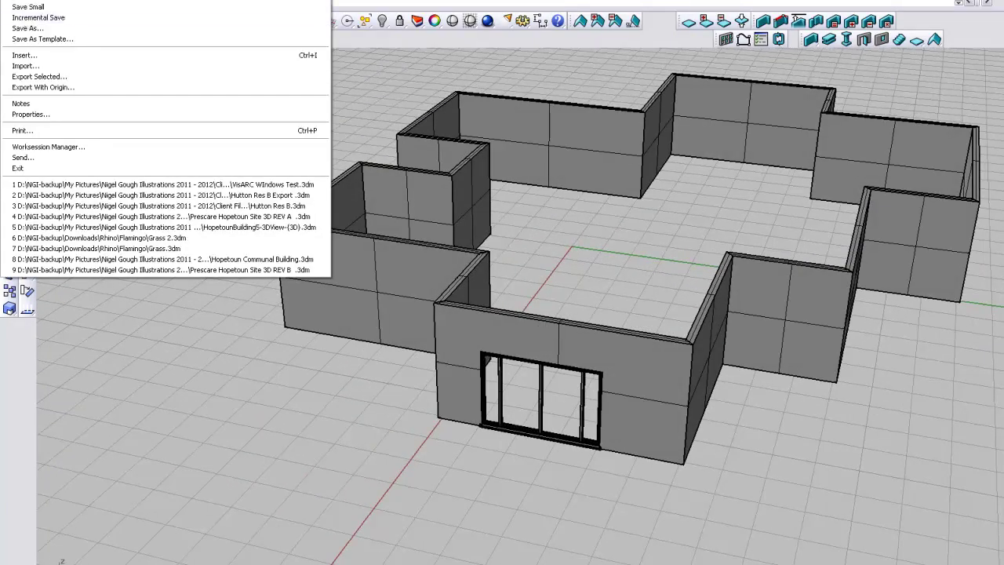
pyautogui.press('Return')
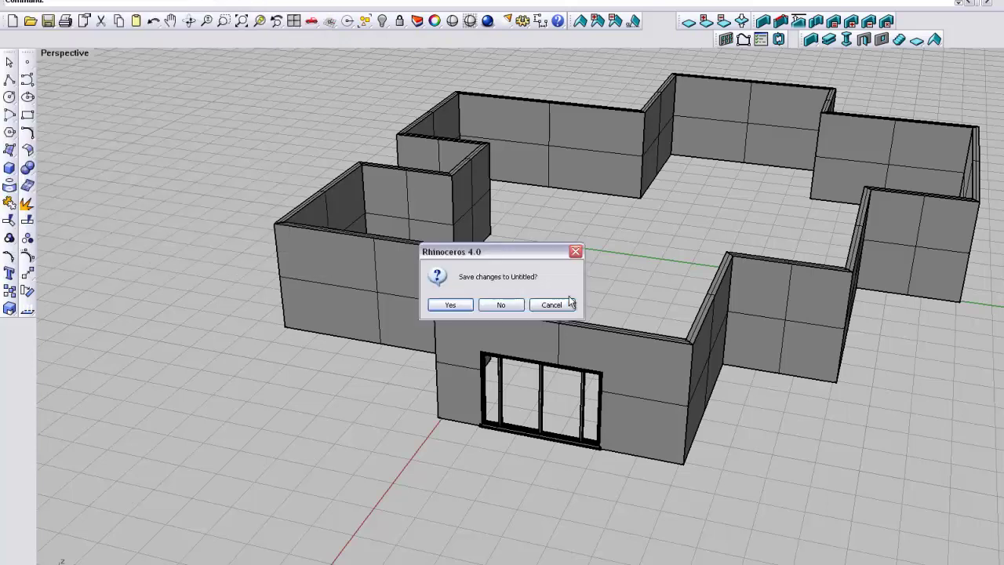
pyautogui.click(488, 306)
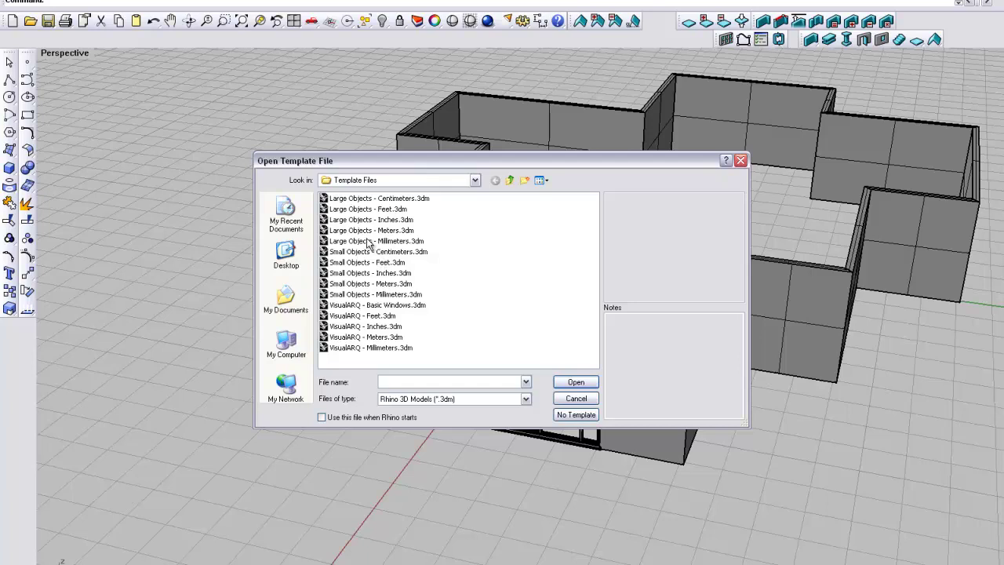
pyautogui.click(368, 230)
pyautogui.click(574, 382)
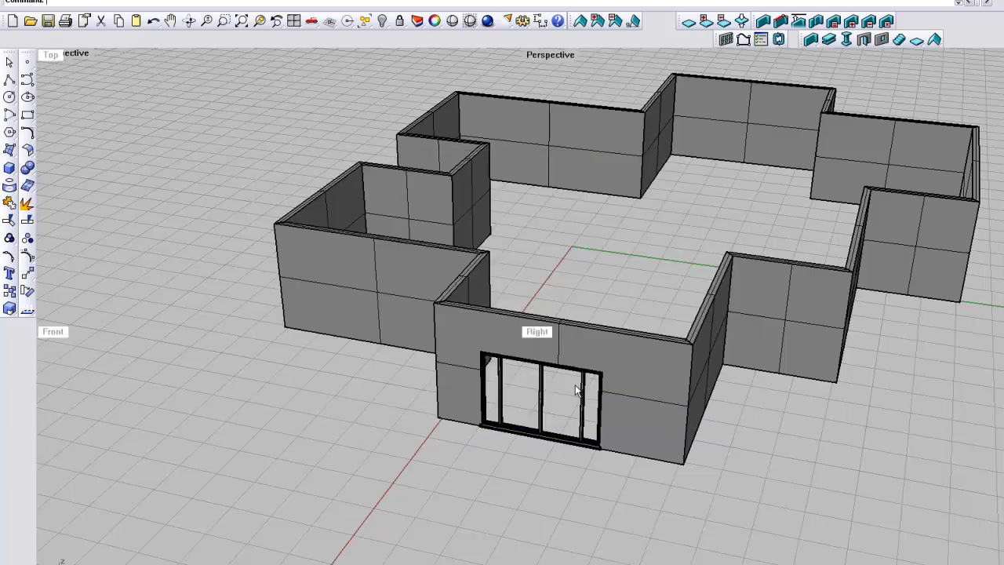
pyautogui.moveTo(807, 225); pyautogui.dragTo(731, 245, button='right')
# Draw a rectangle outlining the room's footprint.
pyautogui.click(28, 114)
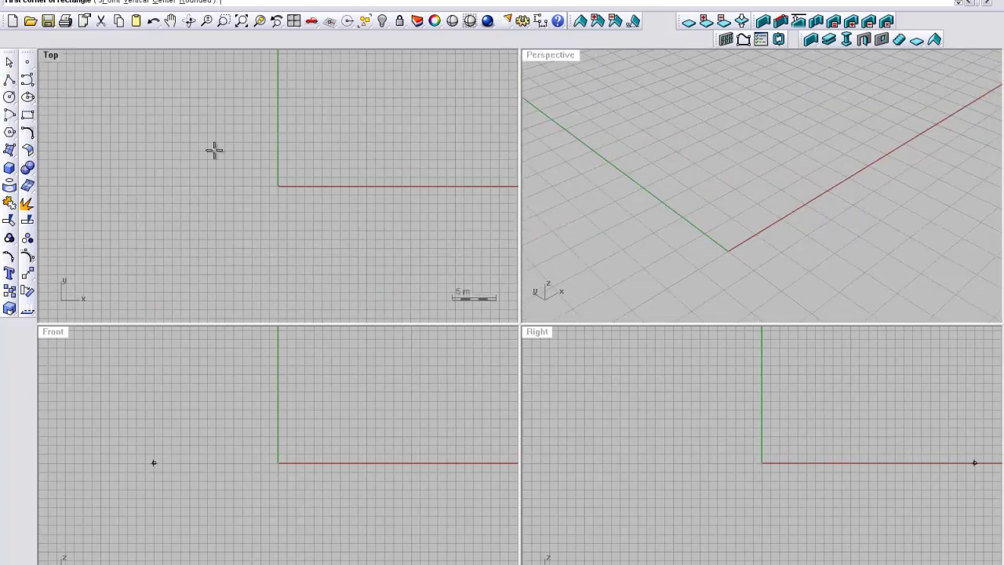
pyautogui.click(633, 151)
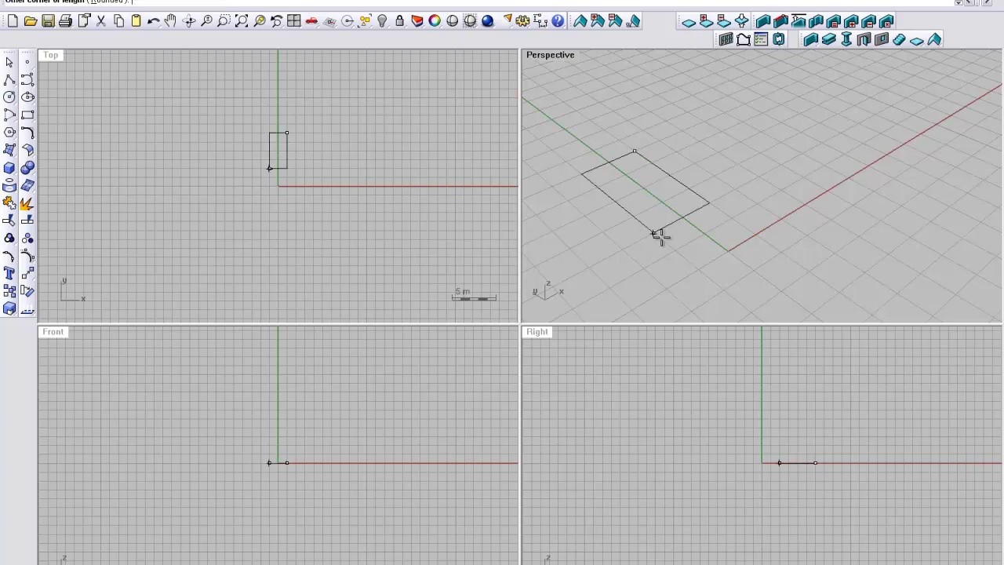
pyautogui.click(911, 167)
pyautogui.click(847, 210)
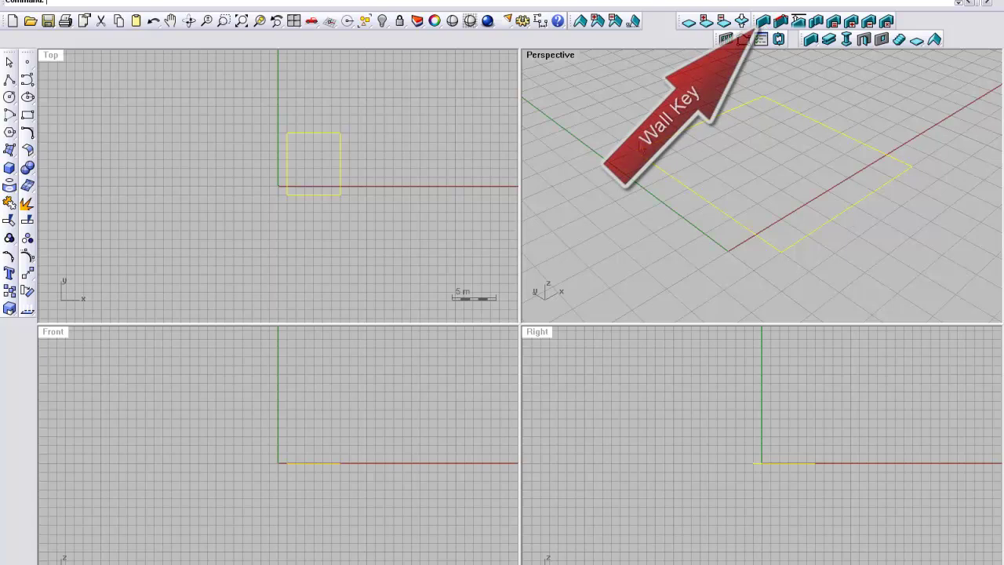
# Draw four walls around the rectangle, closing the loop back at the starting corner.
pyautogui.click(742, 39)
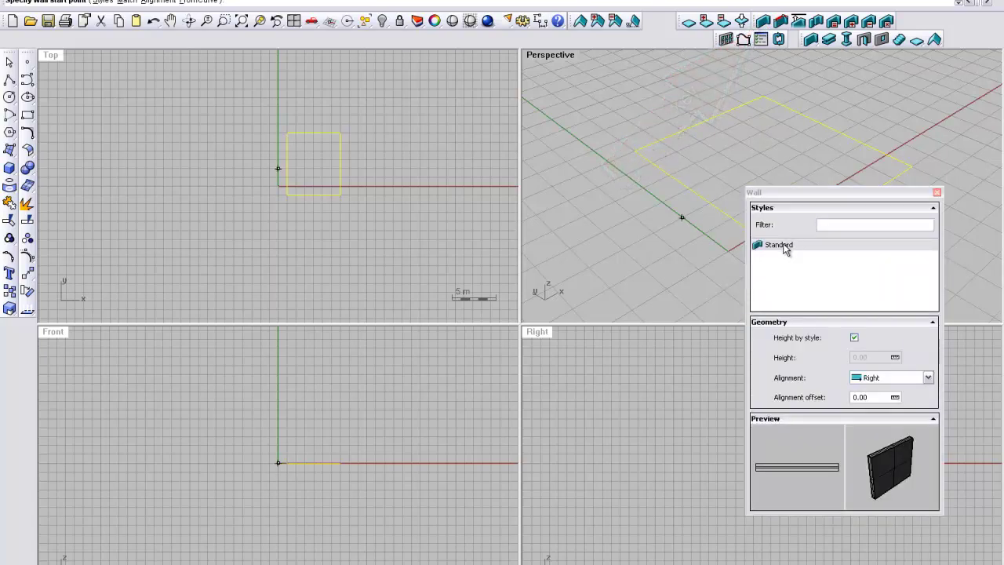
pyautogui.click(636, 150)
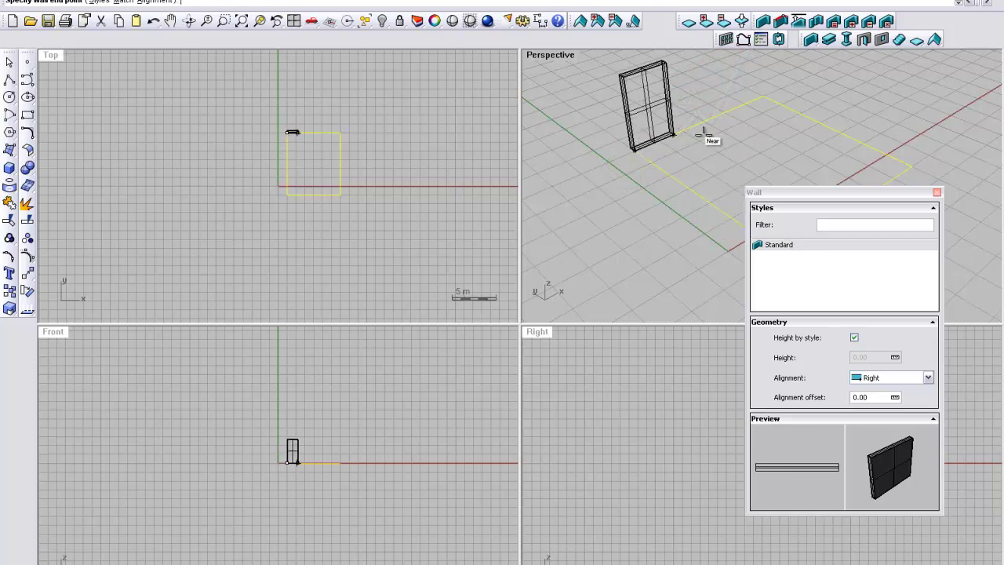
pyautogui.click(776, 100)
pyautogui.moveTo(923, 162); pyautogui.dragTo(764, 182, button='right')
pyautogui.scroll(-5, 777, 173)
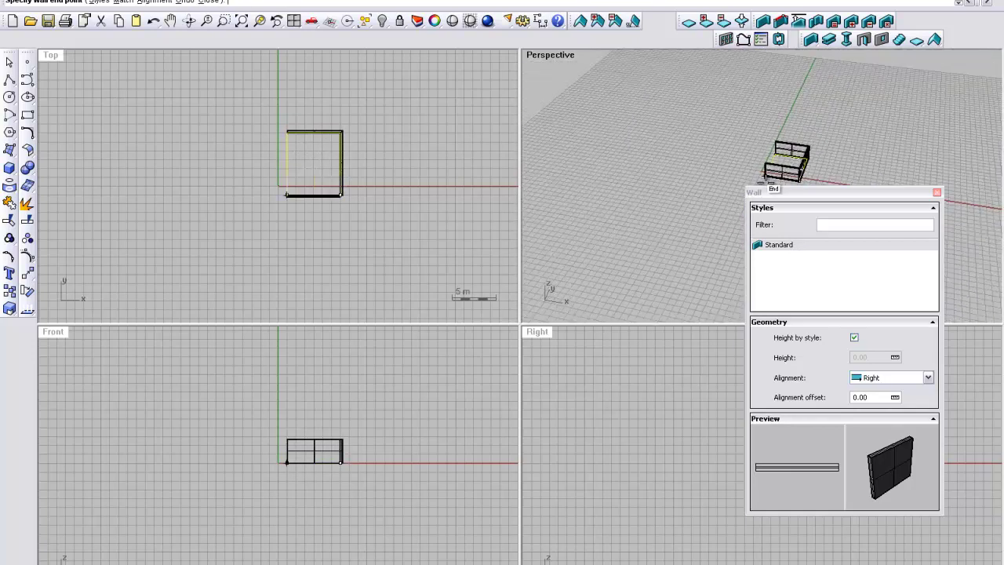
pyautogui.click(765, 182)
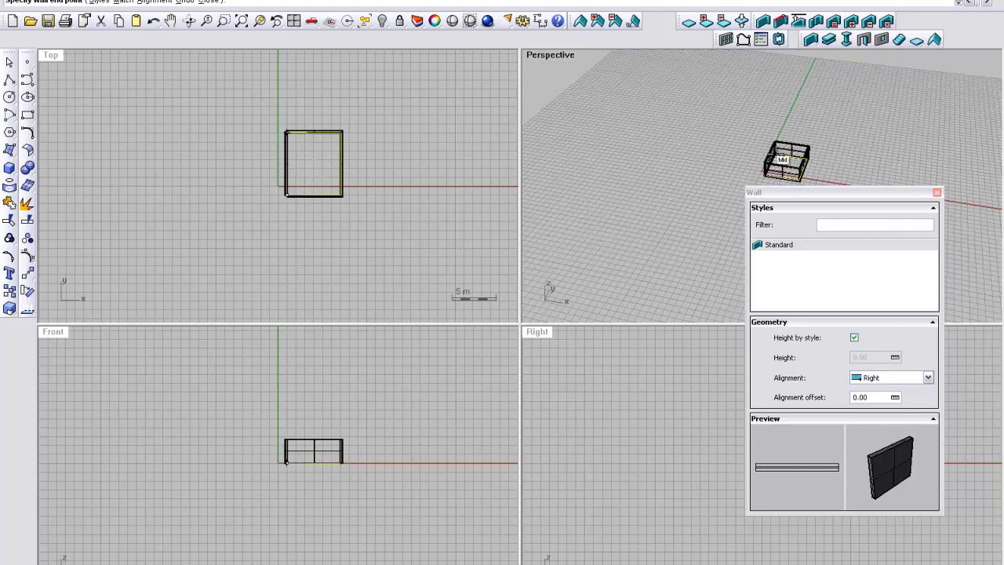
pyautogui.press('Return')
pyautogui.scroll(3, 780, 157)
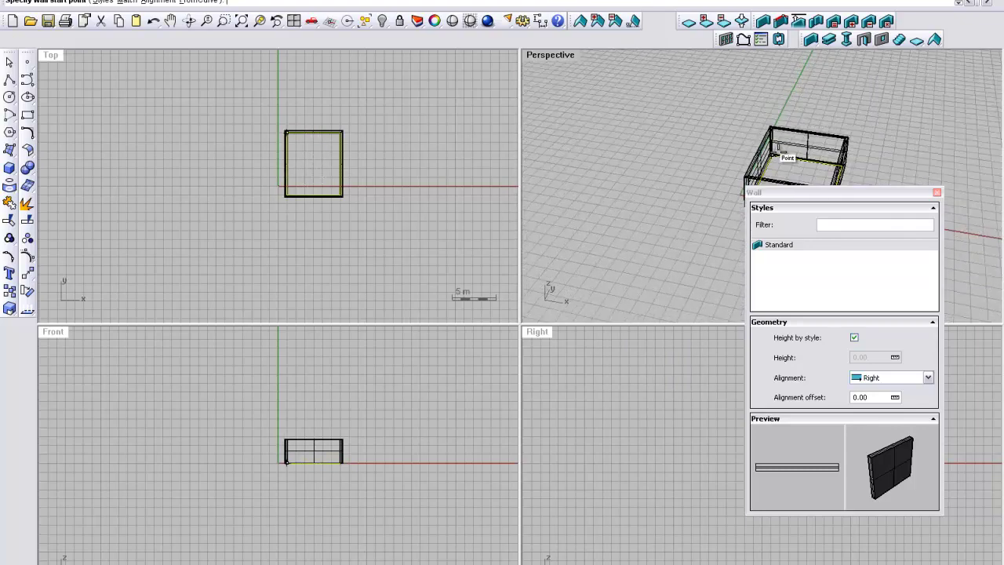
pyautogui.moveTo(778, 149); pyautogui.dragTo(712, 168, button='right')
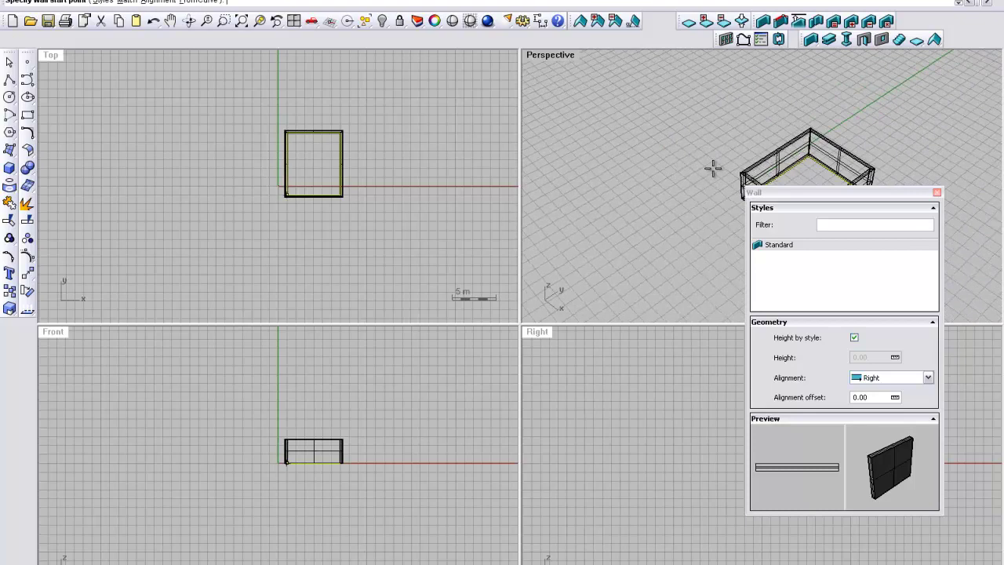
pyautogui.scroll(5, 784, 161)
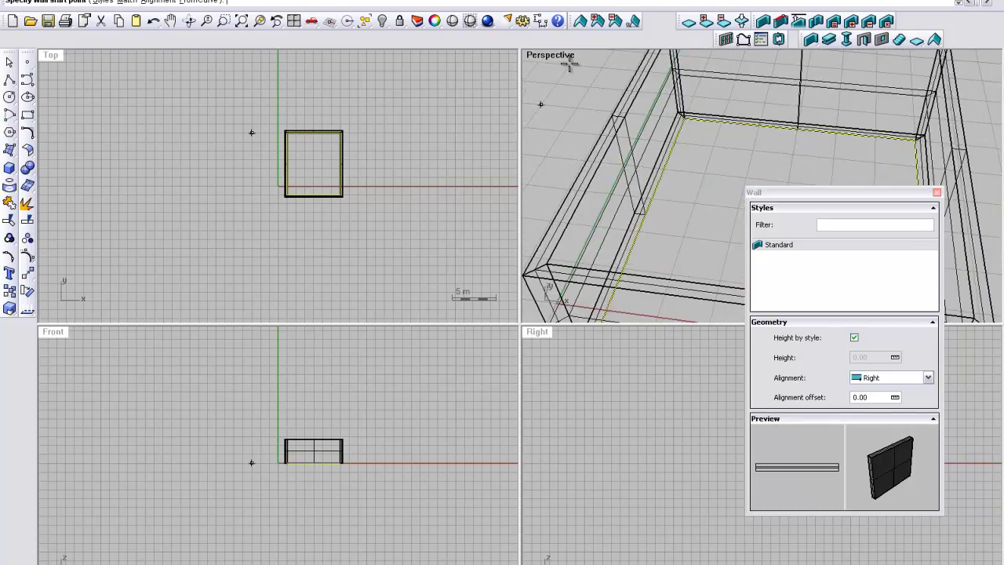
# Maximize the Perspective viewport and zoom out to frame the whole wall box.
pyautogui.hotkey('ctrl', 'm')
pyautogui.moveTo(527, 213); pyautogui.dragTo(447, 195, button='right')
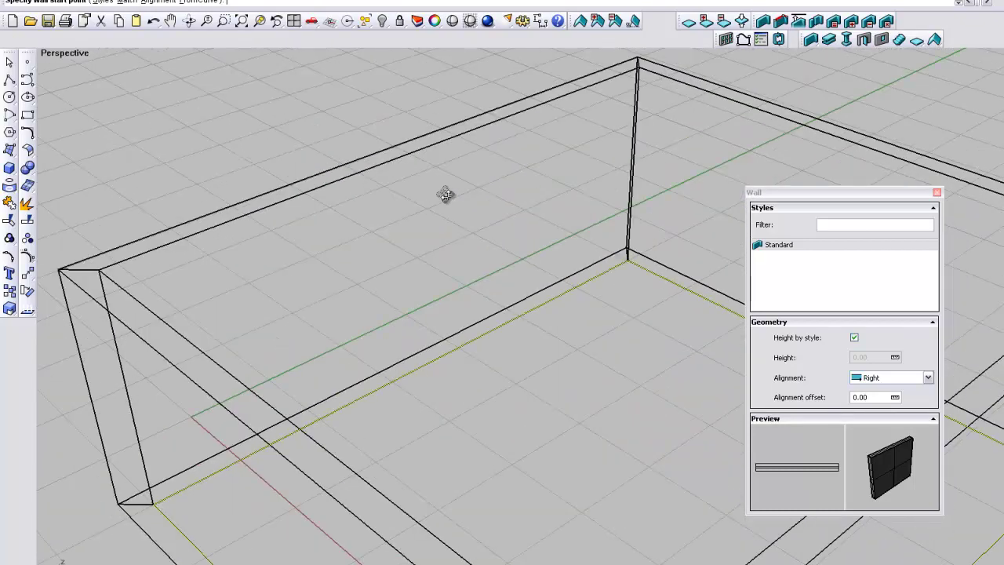
pyautogui.scroll(-5, 449, 193)
pyautogui.click(61, 52)
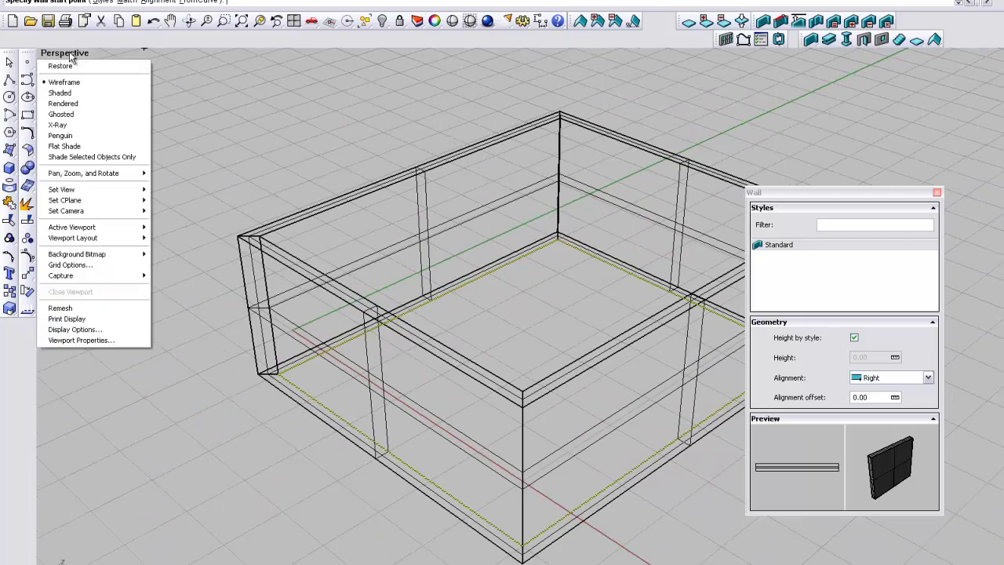
# Switch Perspective to Shaded and import the Window styles from the New Test.val library.
pyautogui.click(74, 95)
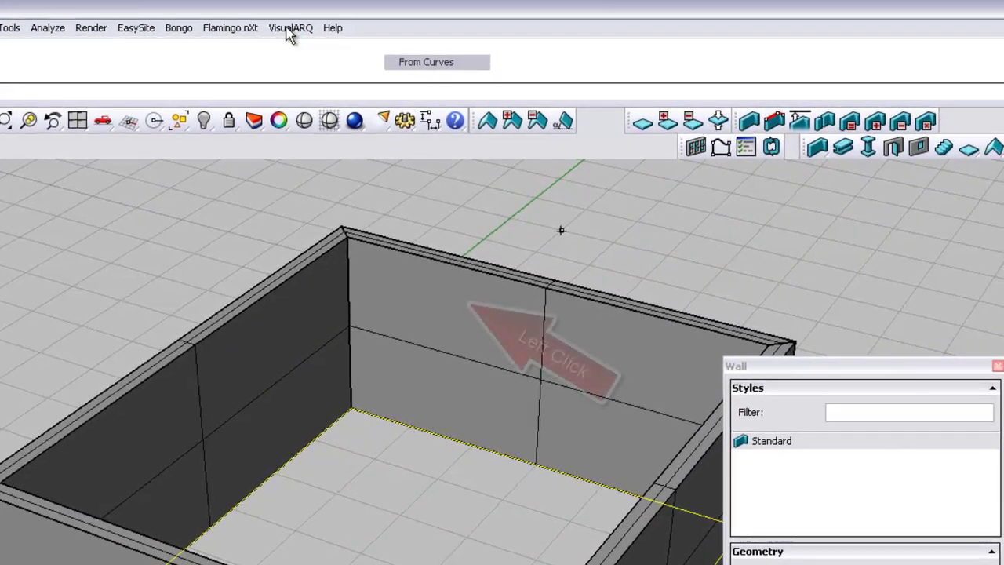
pyautogui.click(323, 24)
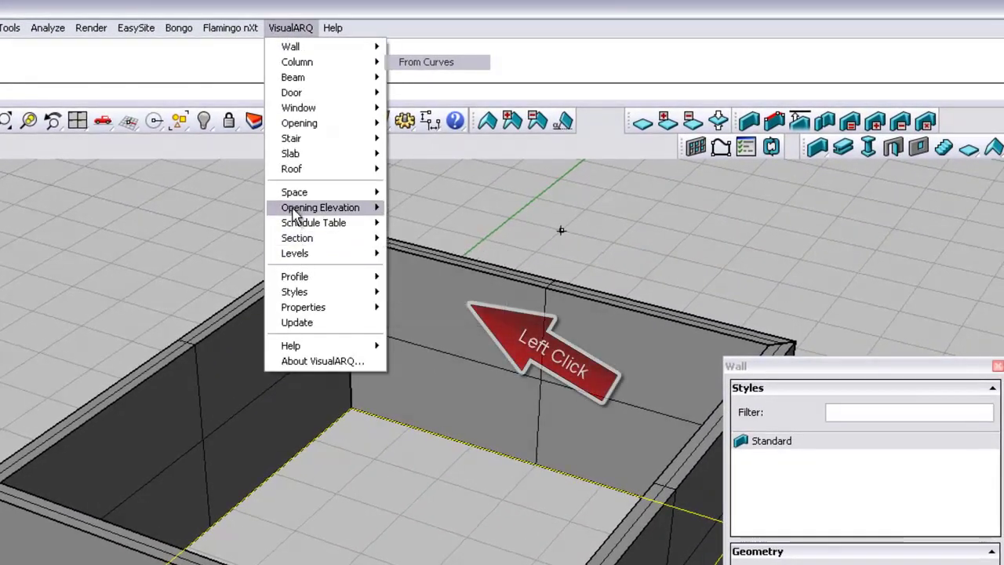
pyautogui.moveTo(304, 296)
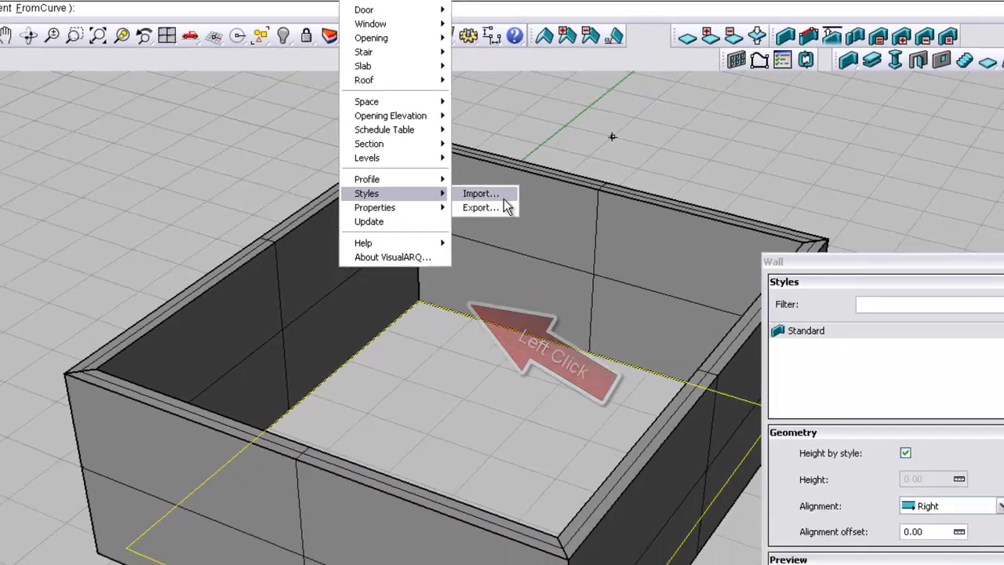
pyautogui.click(418, 292)
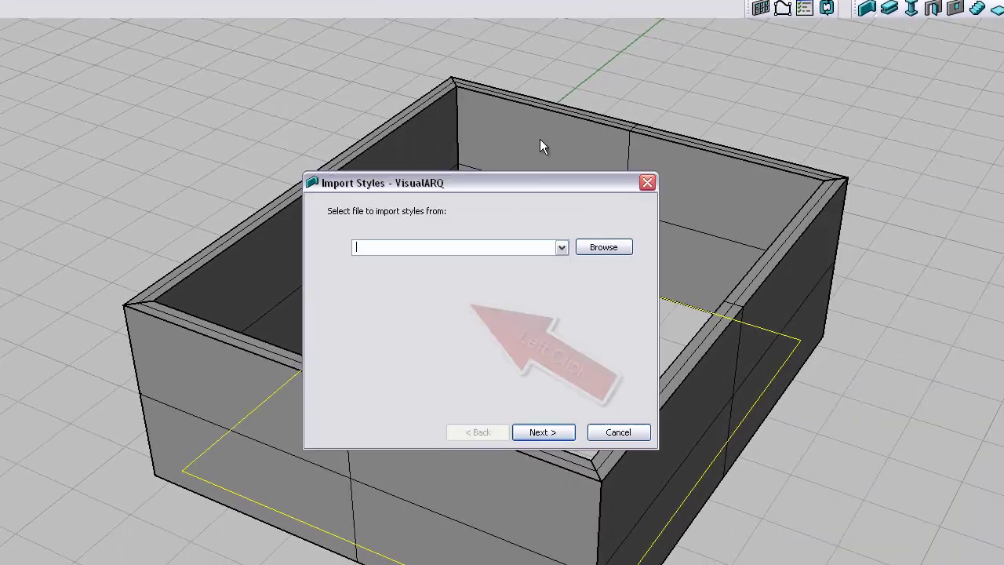
pyautogui.click(586, 247)
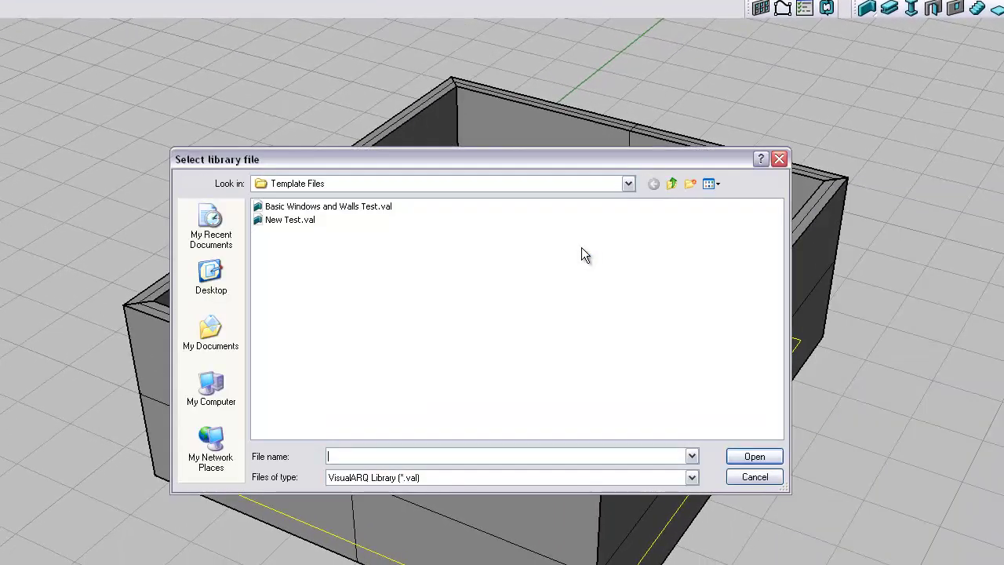
pyautogui.click(278, 222)
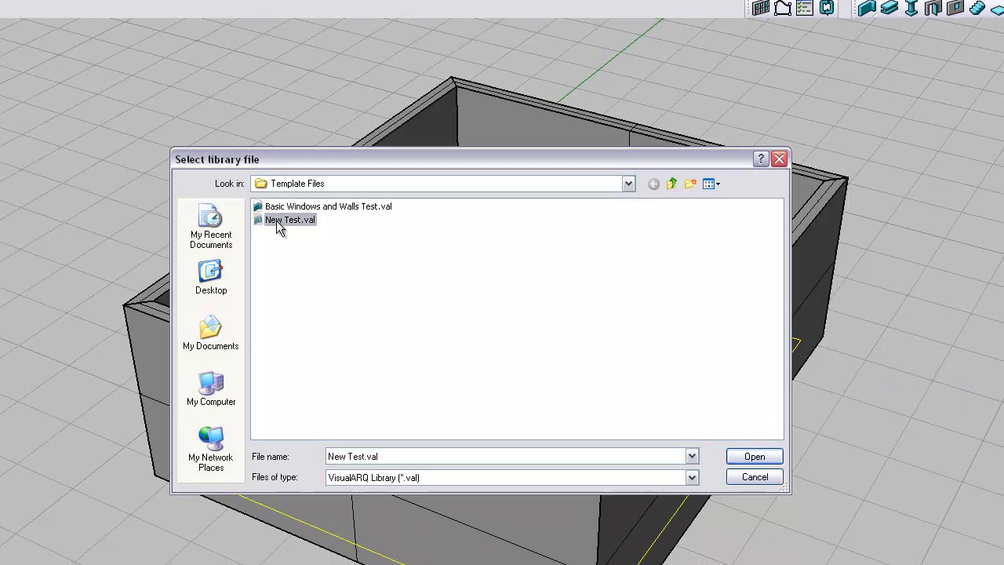
pyautogui.click(753, 456)
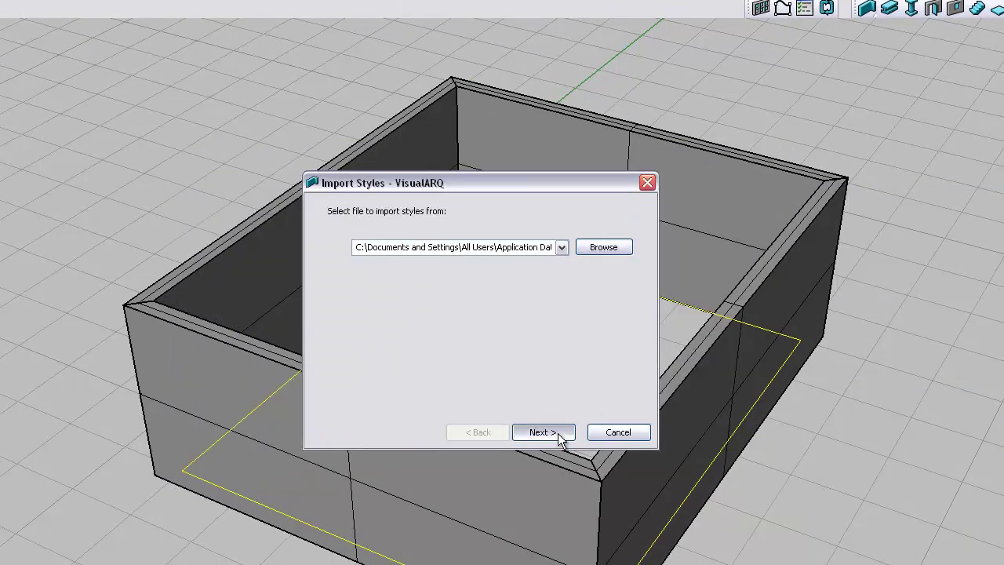
pyautogui.click(558, 432)
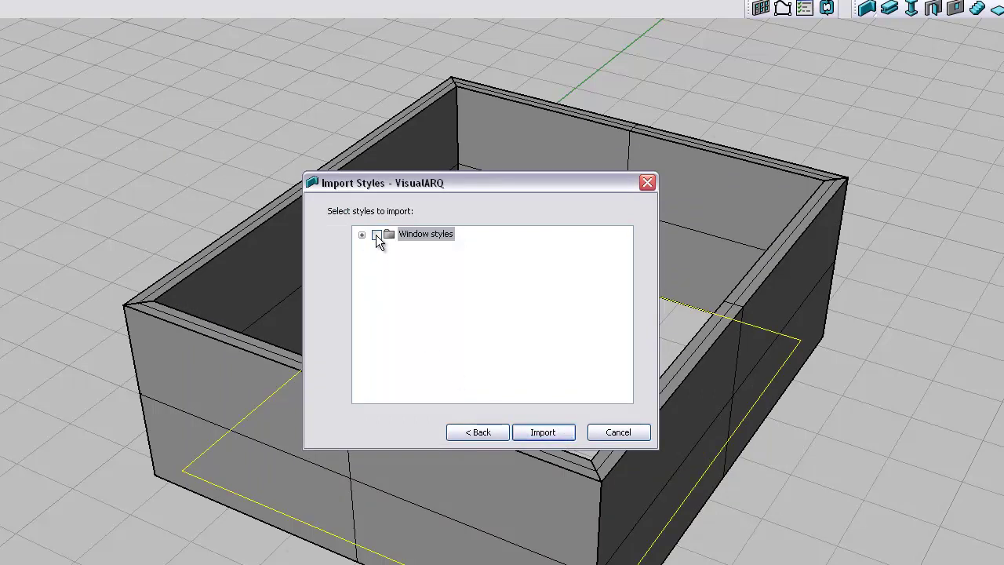
pyautogui.click(541, 432)
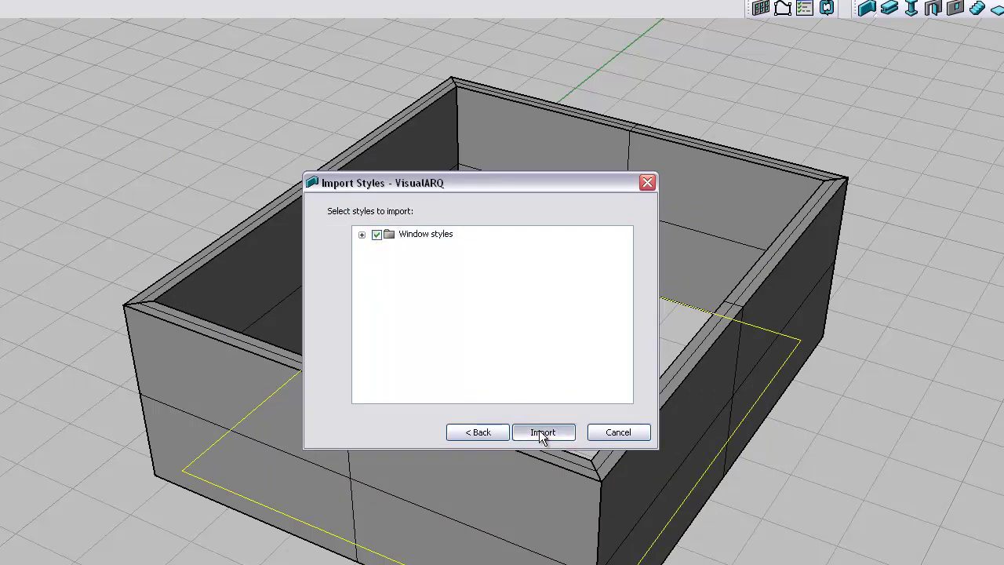
pyautogui.moveTo(538, 430); pyautogui.dragTo(504, 436, button='right')
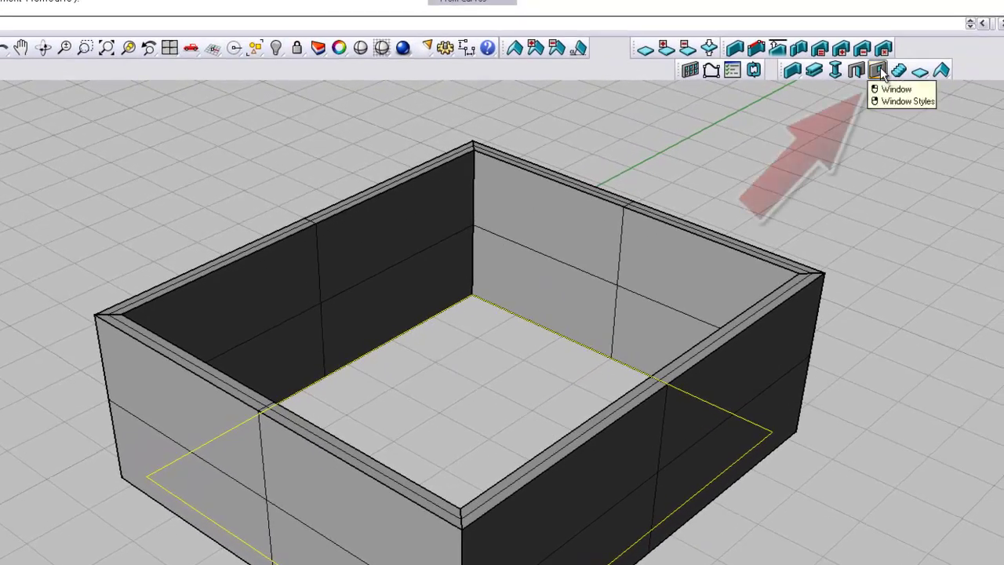
# Make Sliding New the active window style and insert one into the front wall.
pyautogui.rightClick(878, 73)
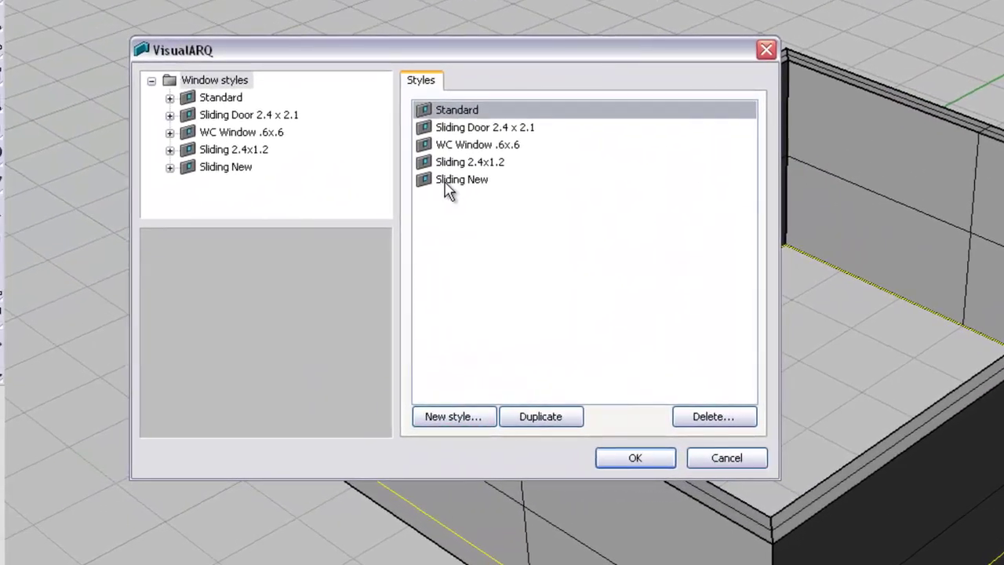
pyautogui.click(447, 183)
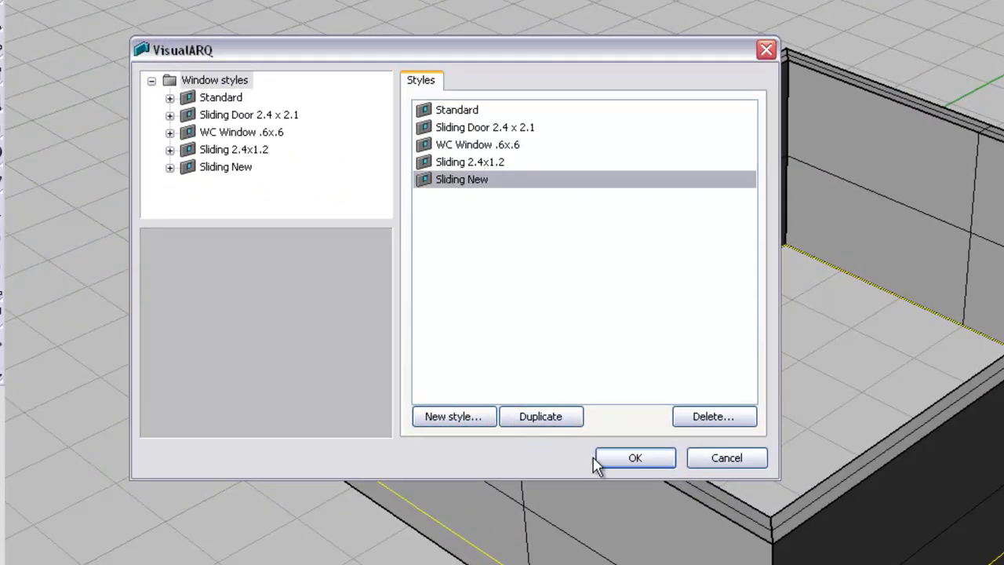
pyautogui.click(632, 458)
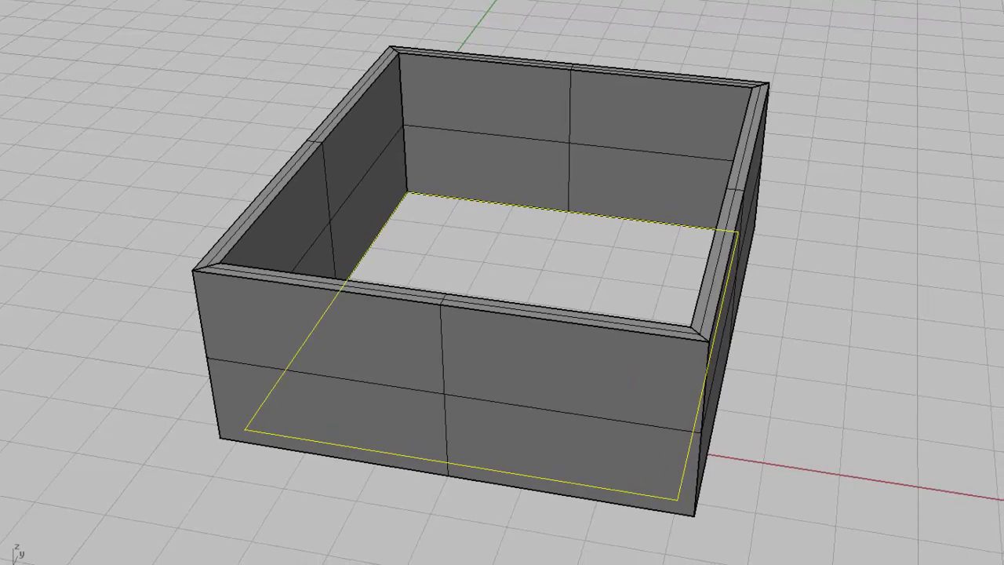
pyautogui.click(125, 123)
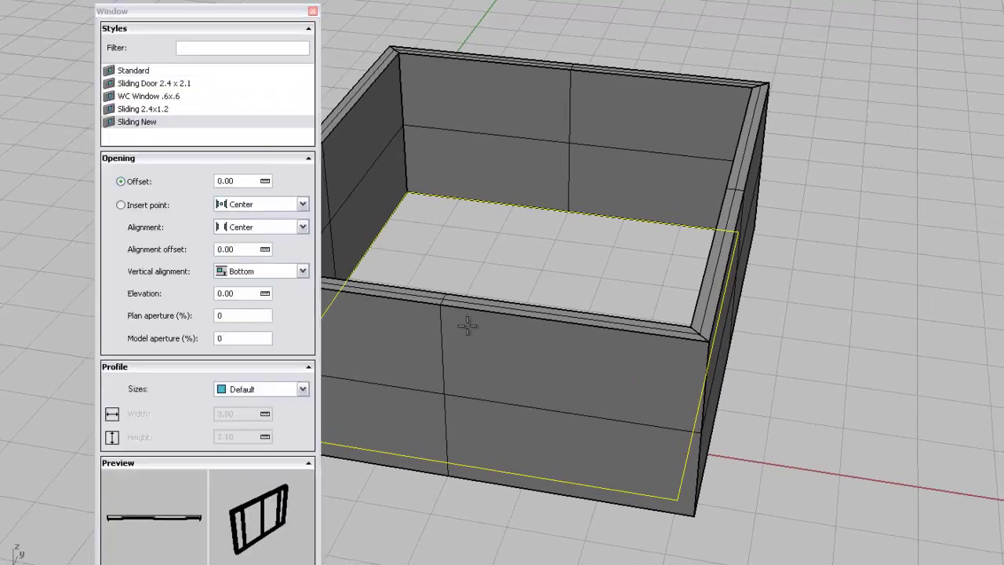
pyautogui.moveTo(441, 385); pyautogui.dragTo(474, 385, button='right')
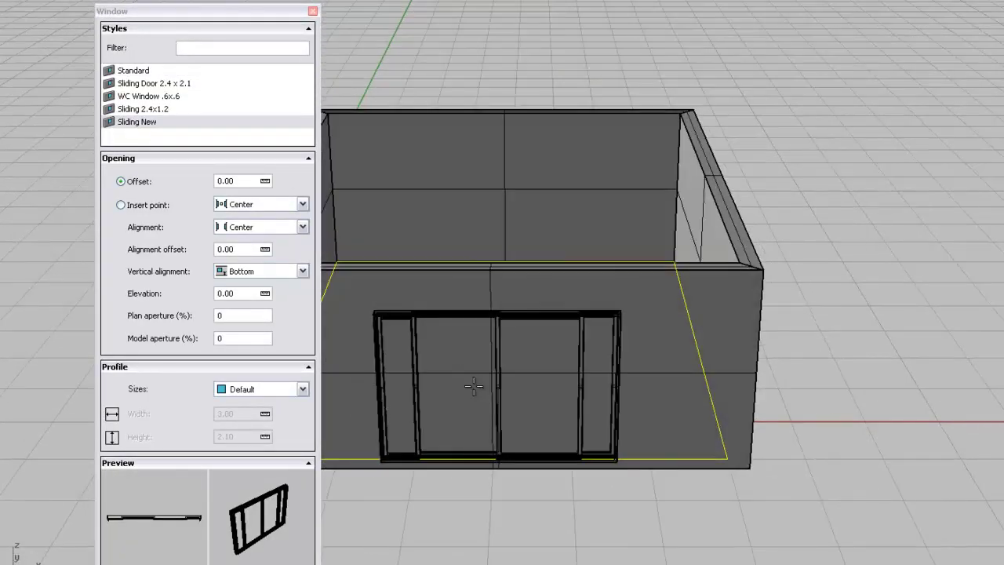
pyautogui.click(466, 385)
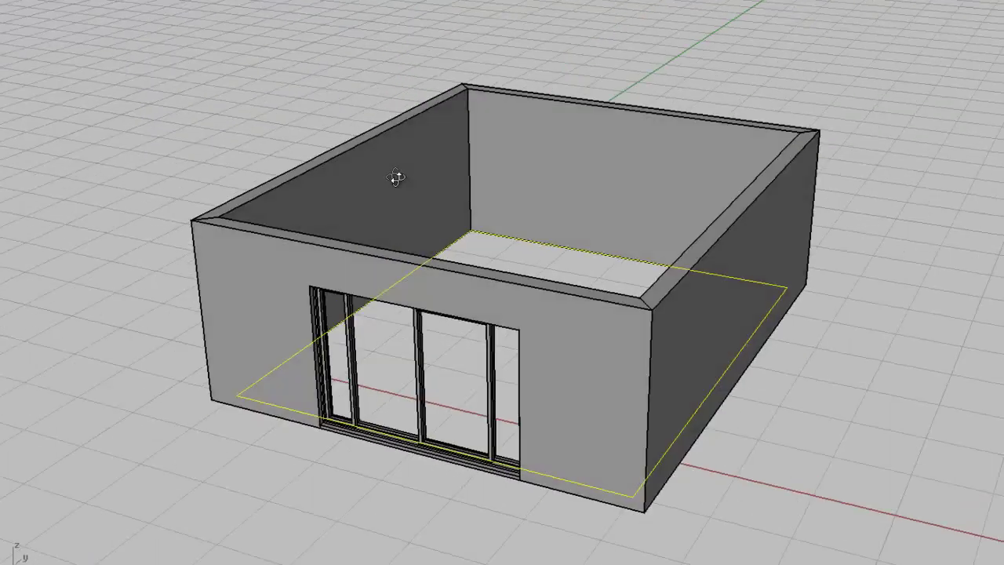
# Orbit the finished room, then reposition and enlarge the Flamingo nXt render window.
pyautogui.moveTo(394, 173); pyautogui.dragTo(378, 240, button='right')
pyautogui.scroll(3, 378, 241)
pyautogui.moveTo(382, 326); pyautogui.dragTo(412, 272, button='right')
pyautogui.scroll(3, 456, 270)
pyautogui.scroll(2, 455, 269)
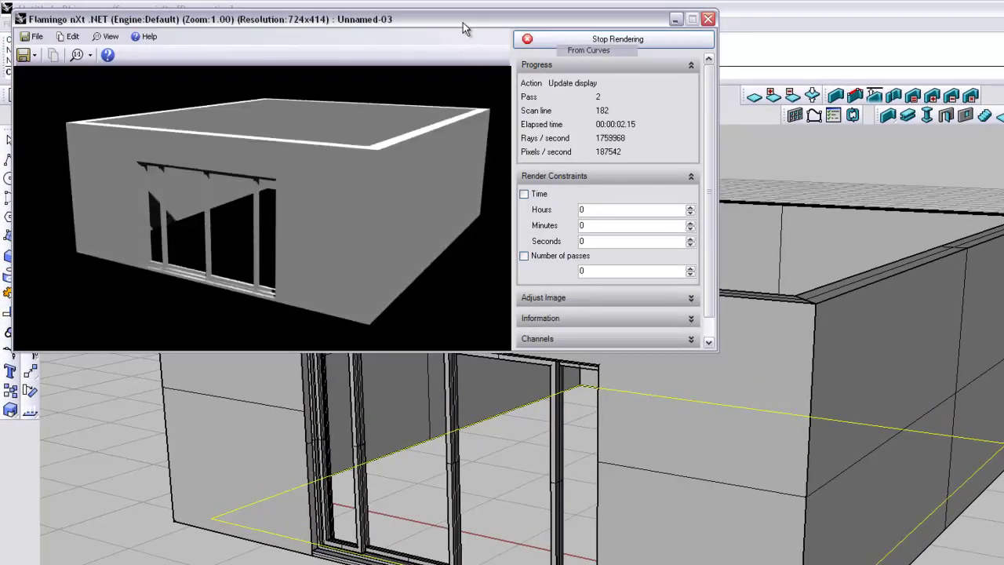
pyautogui.moveTo(463, 18); pyautogui.dragTo(561, 156)
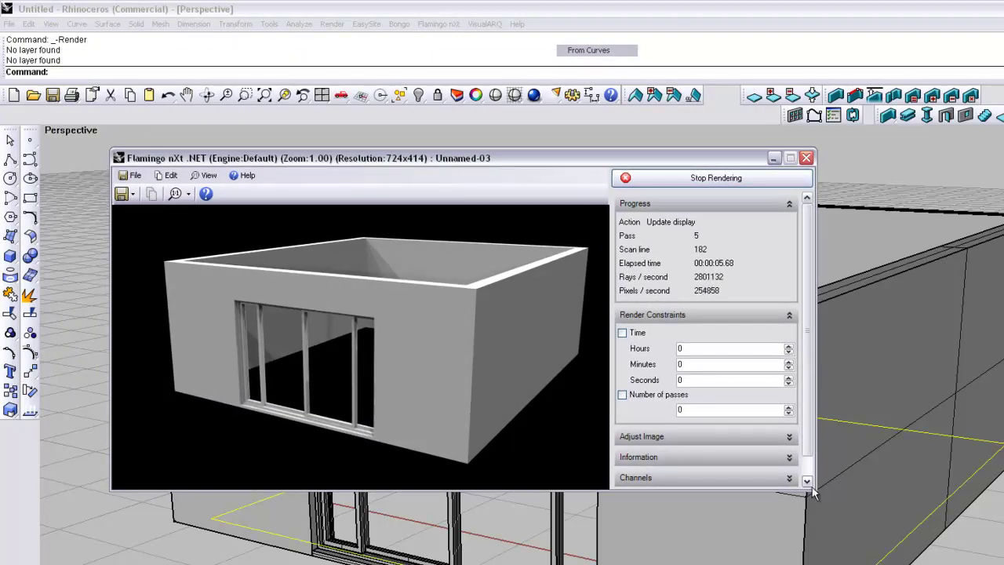
pyautogui.moveTo(812, 493); pyautogui.dragTo(895, 564)
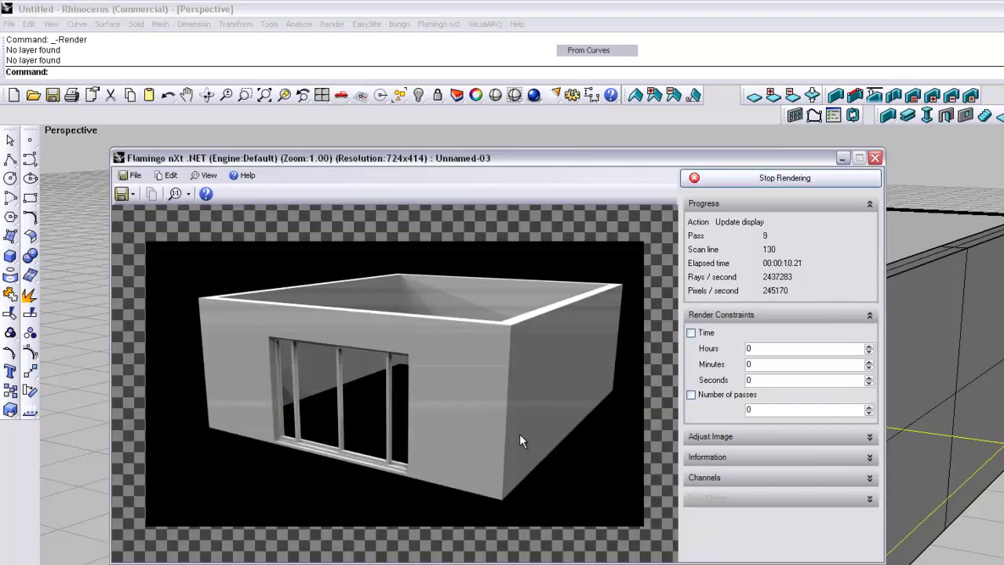